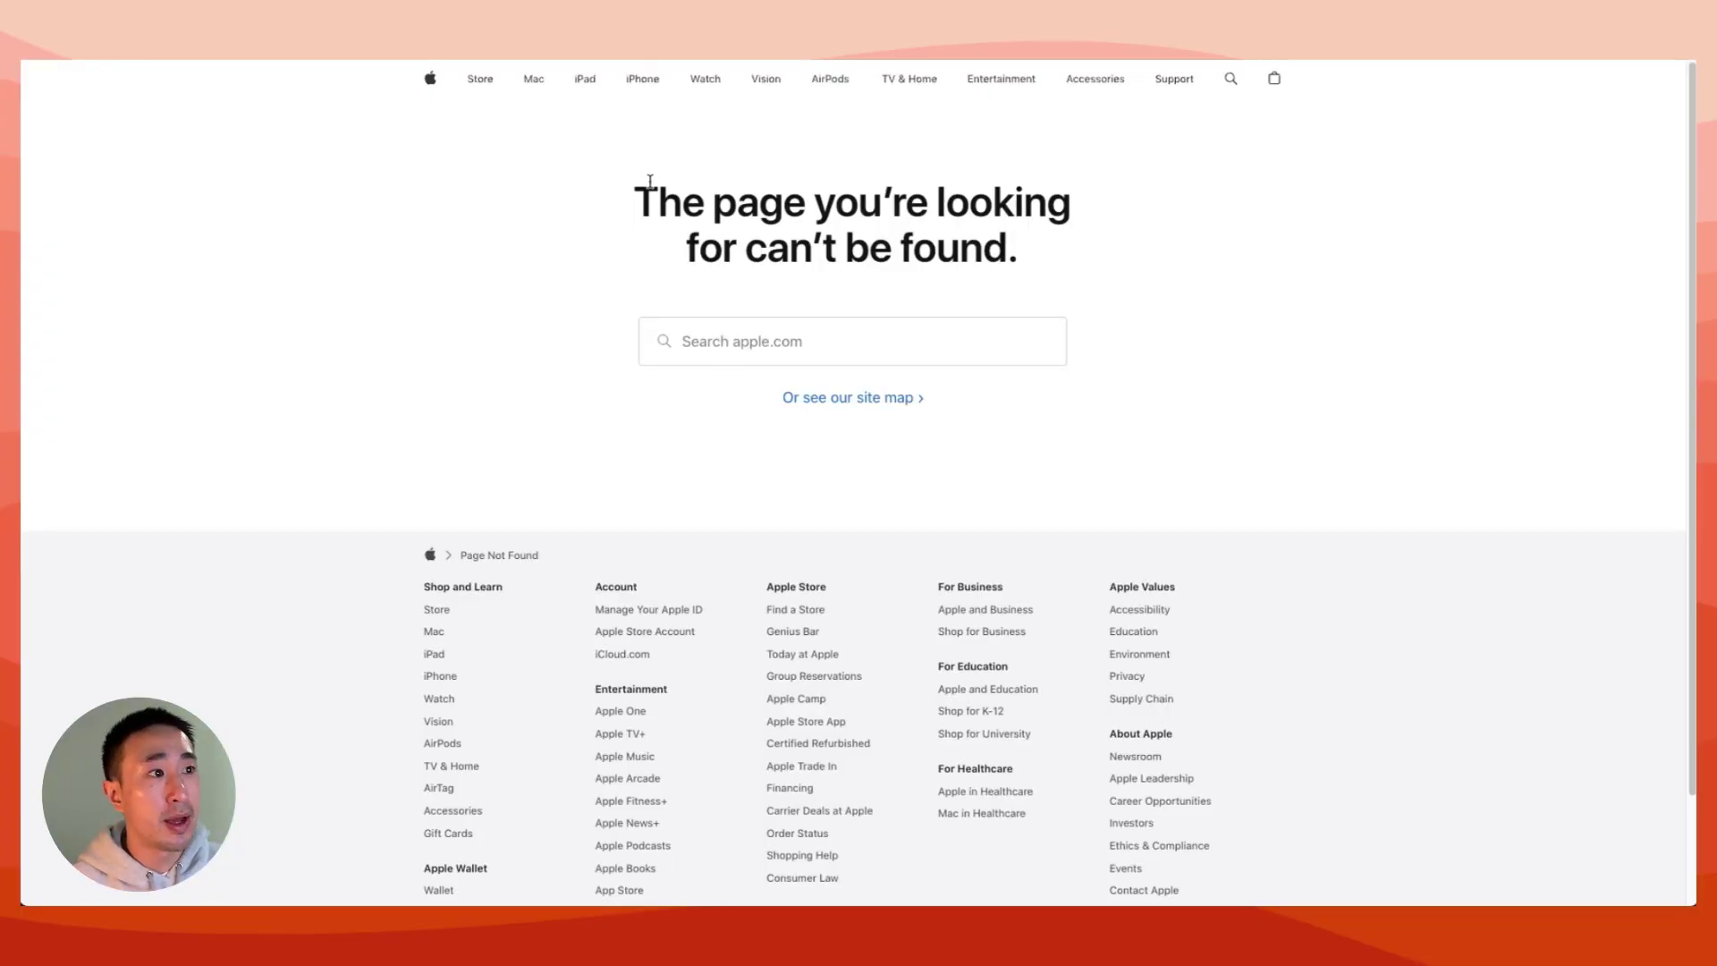
Highlight and then deselect the not-found messages on the example 404 pages, including YouTube's.
drag(535, 170, 1185, 387)
click(1232, 331)
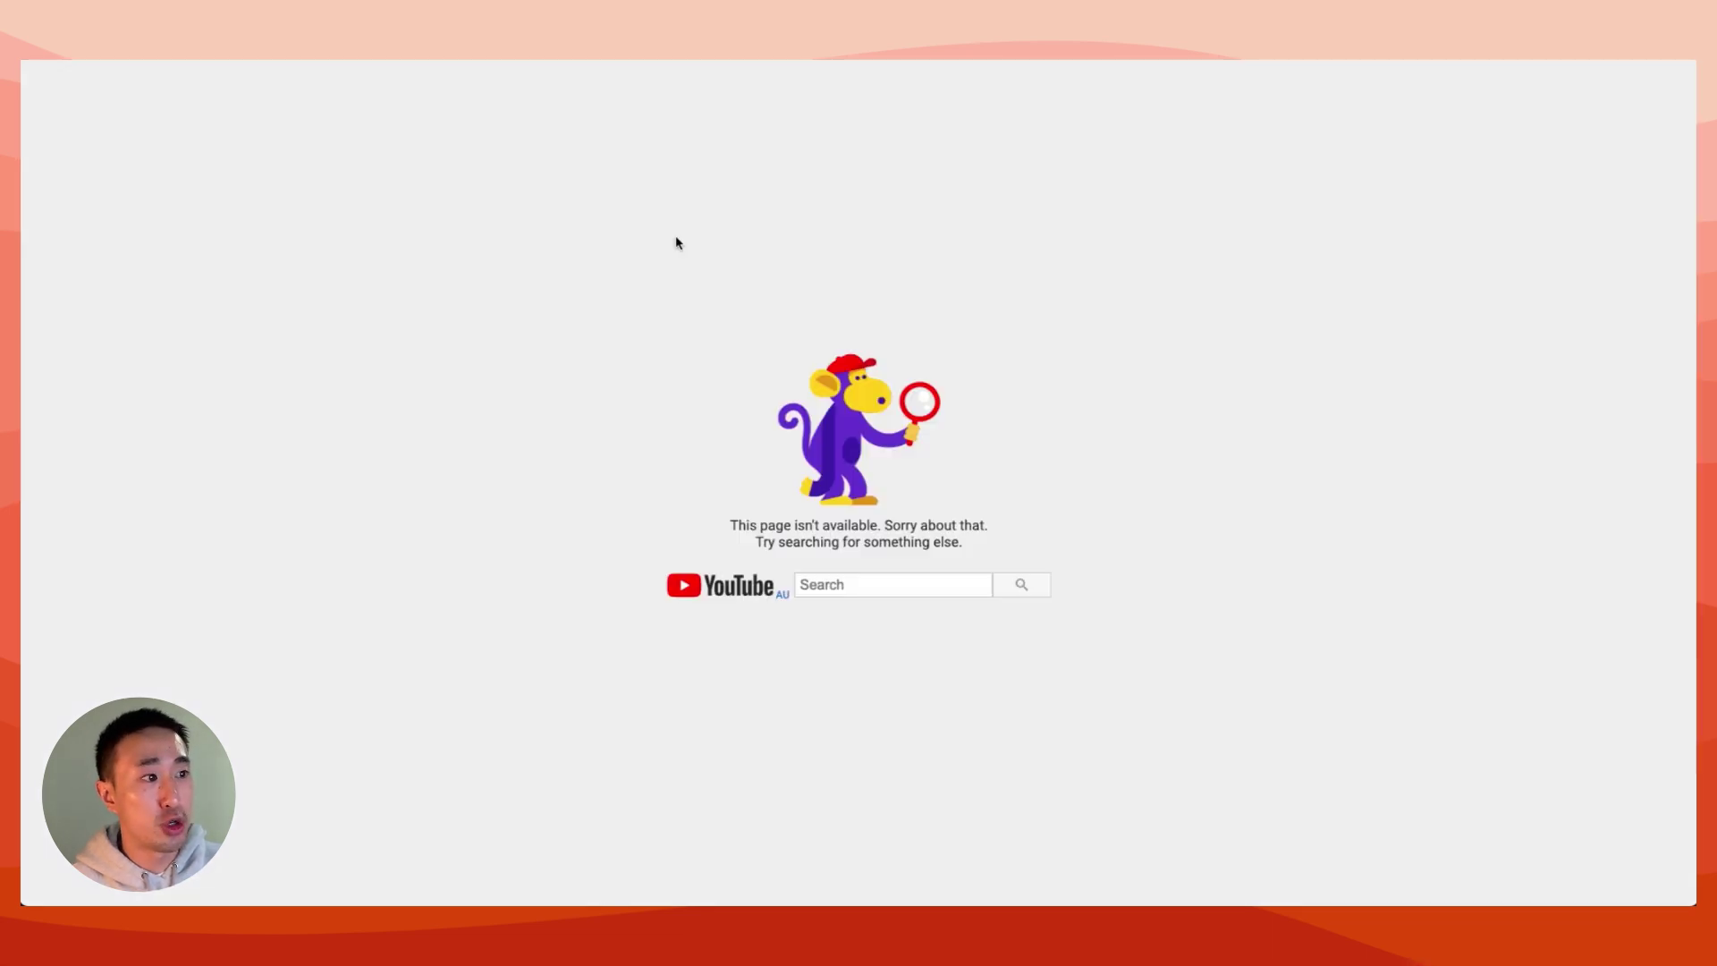
drag(679, 244, 1173, 652)
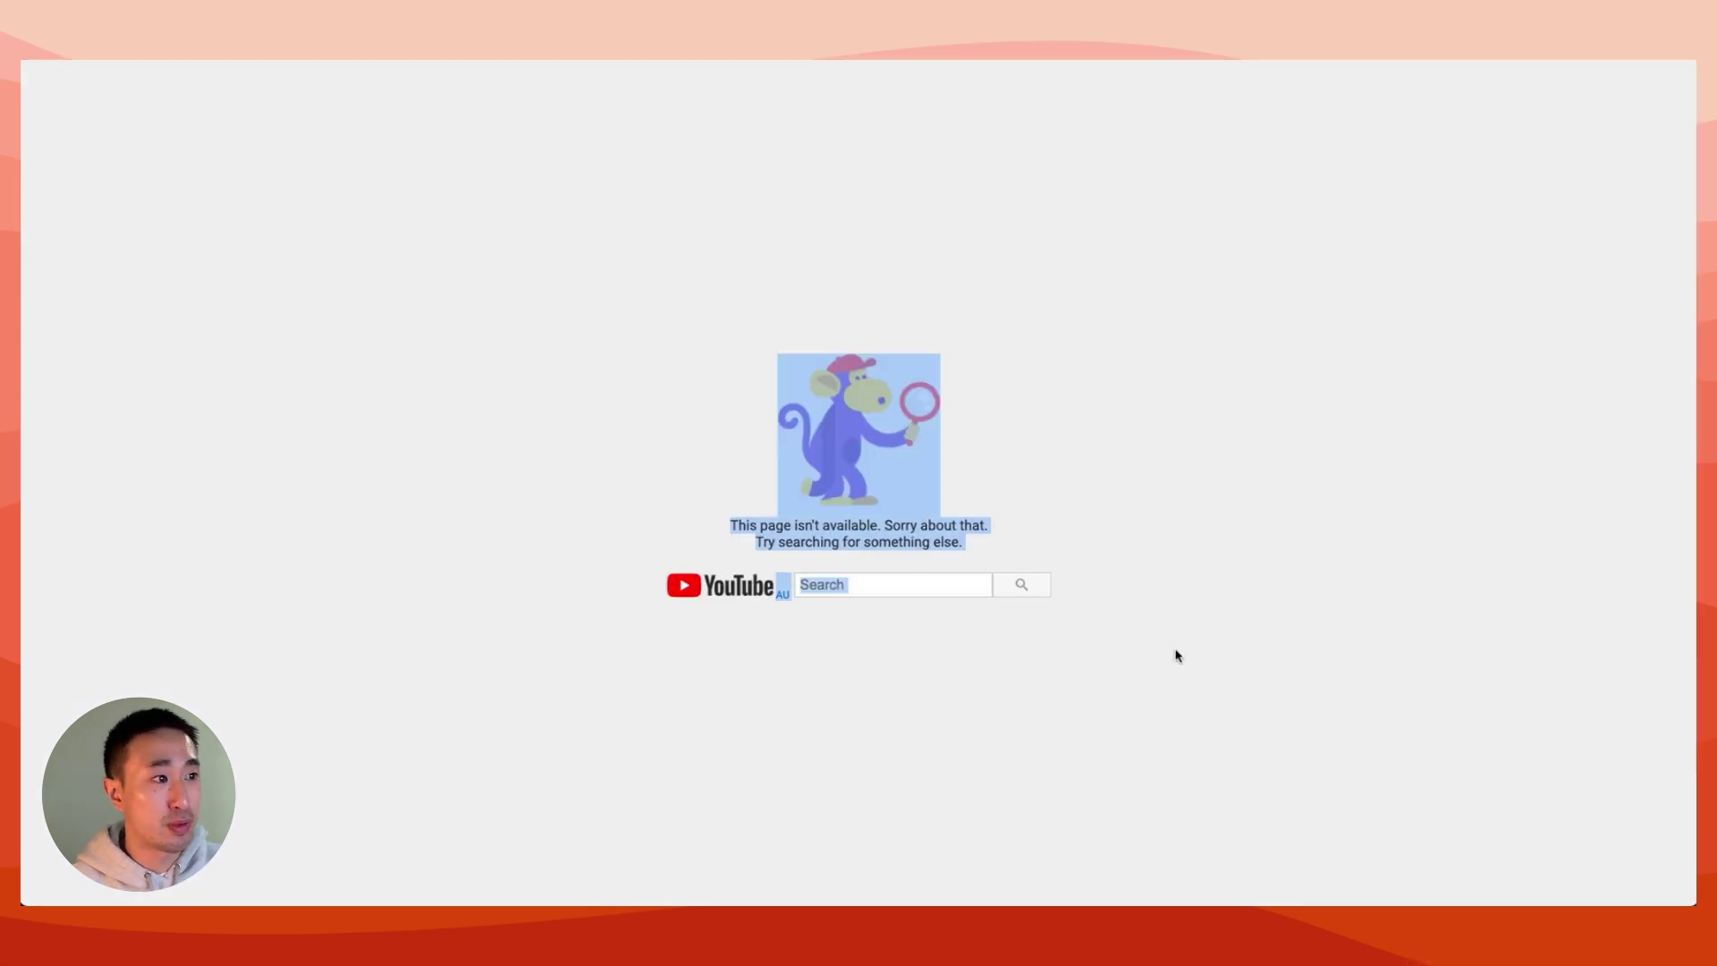
click(1194, 180)
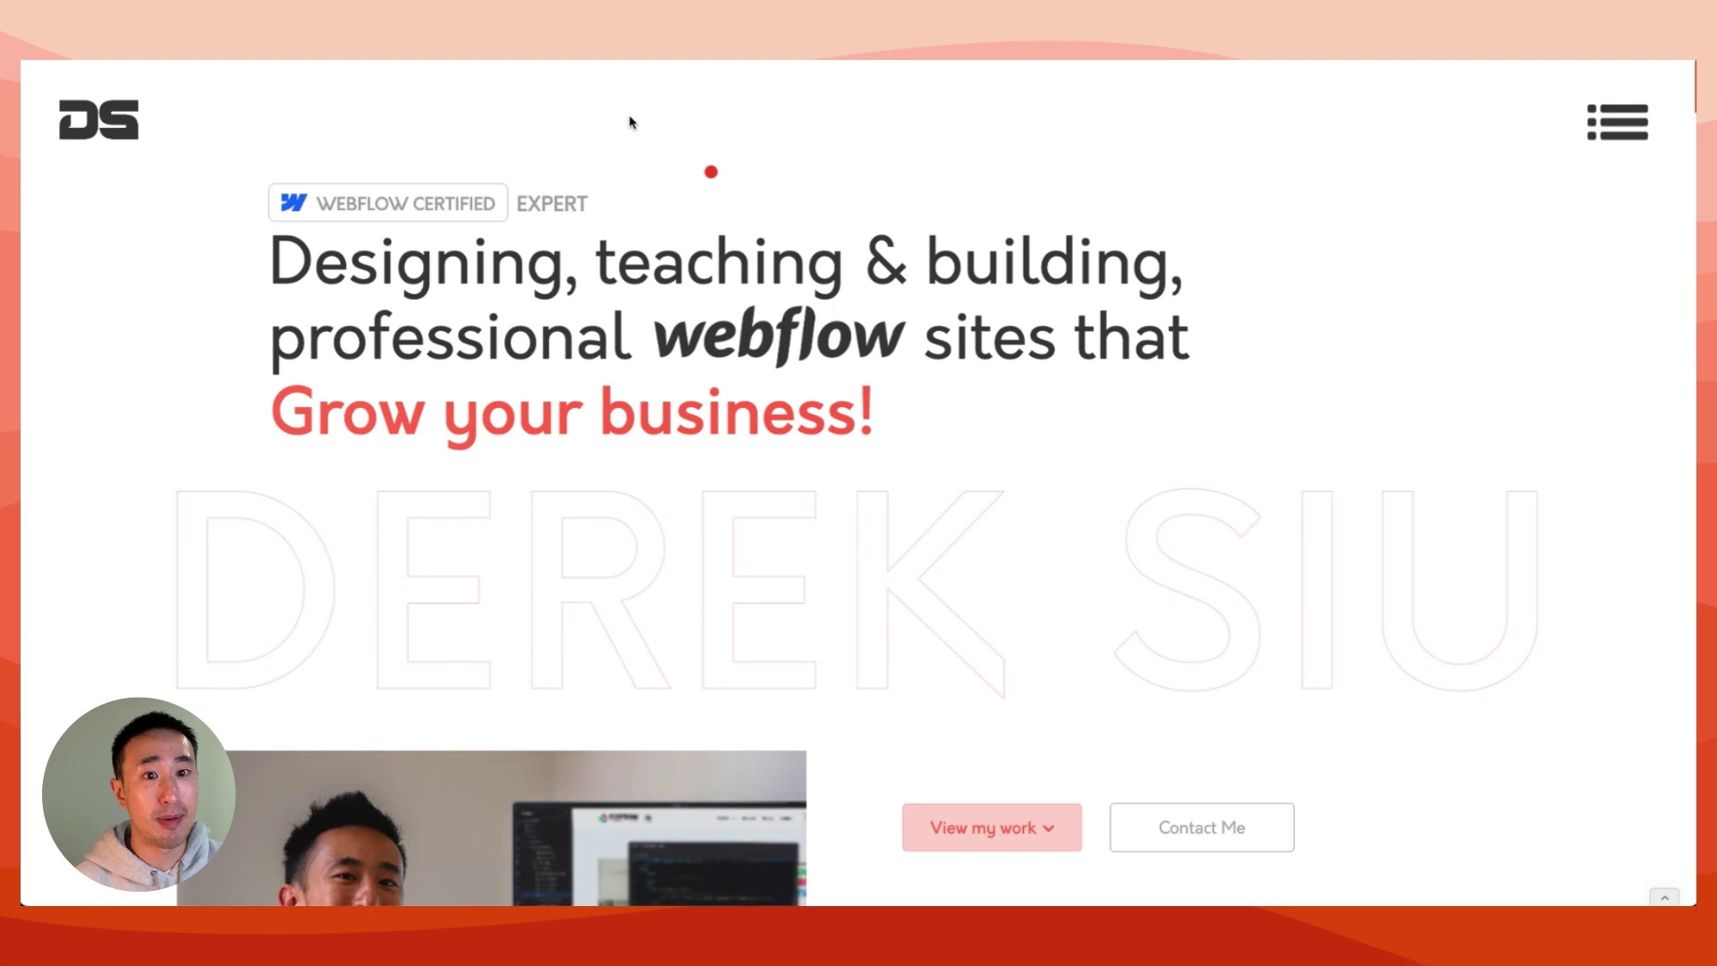
Append 'dqnwidniqwnd' to the portfolio site's URL and load it to see its 404 page.
click(489, 61)
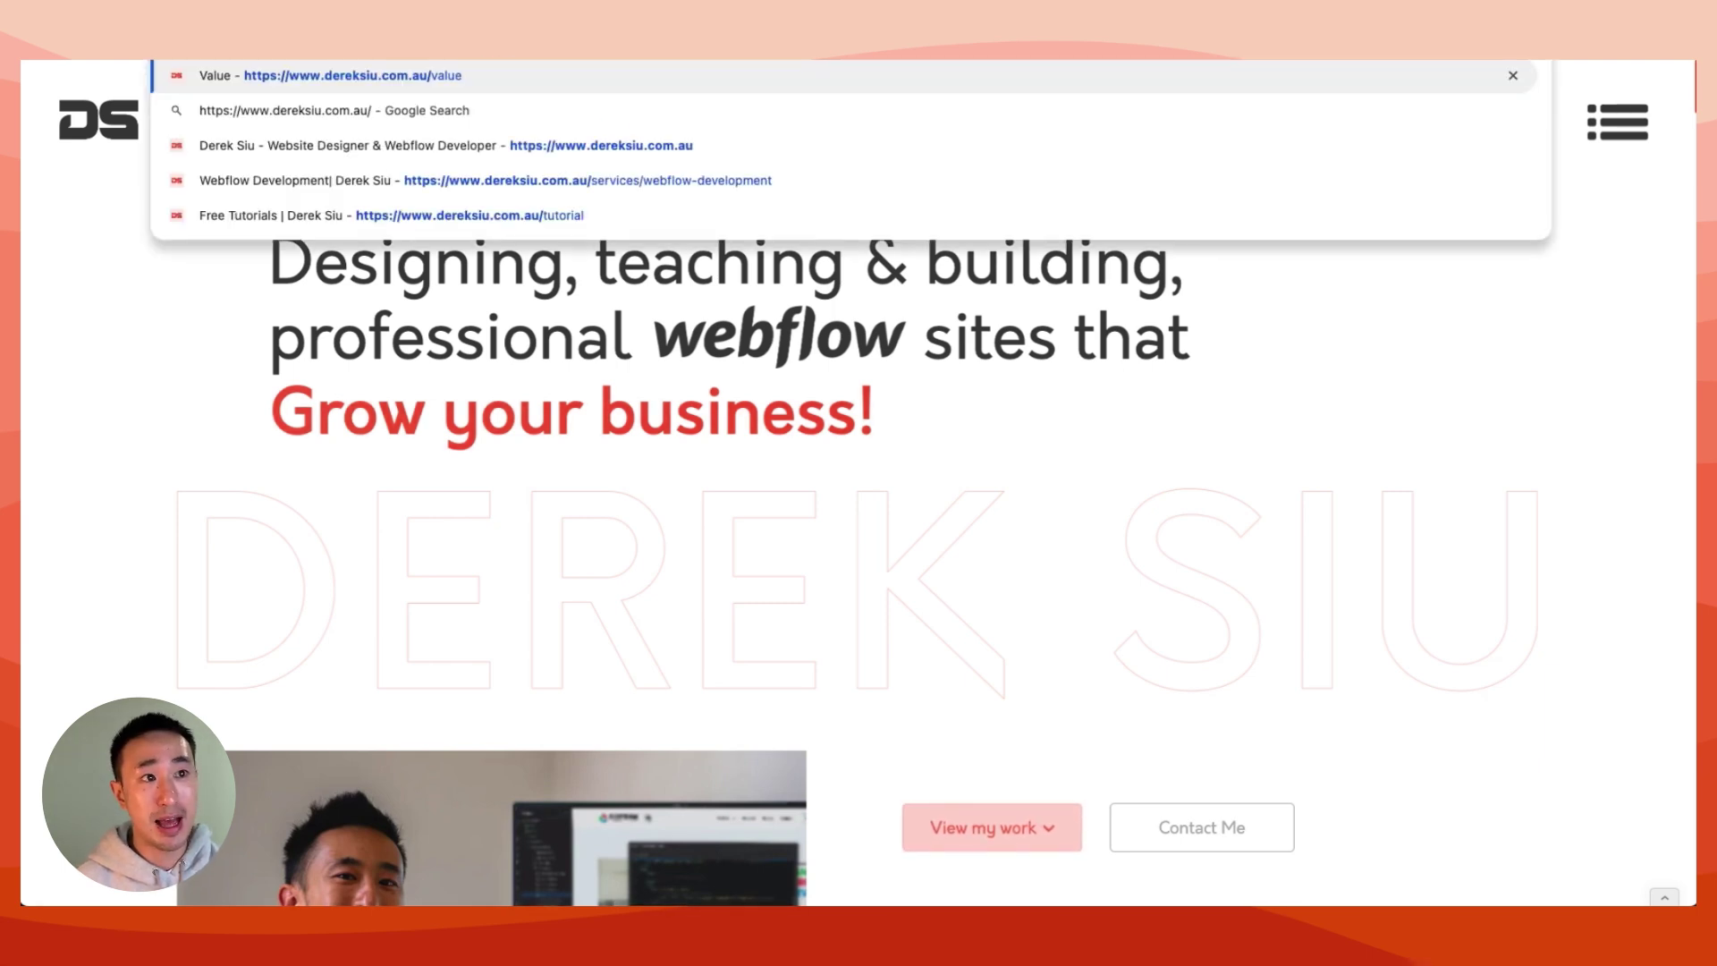
text(dqnwidniqwnd)
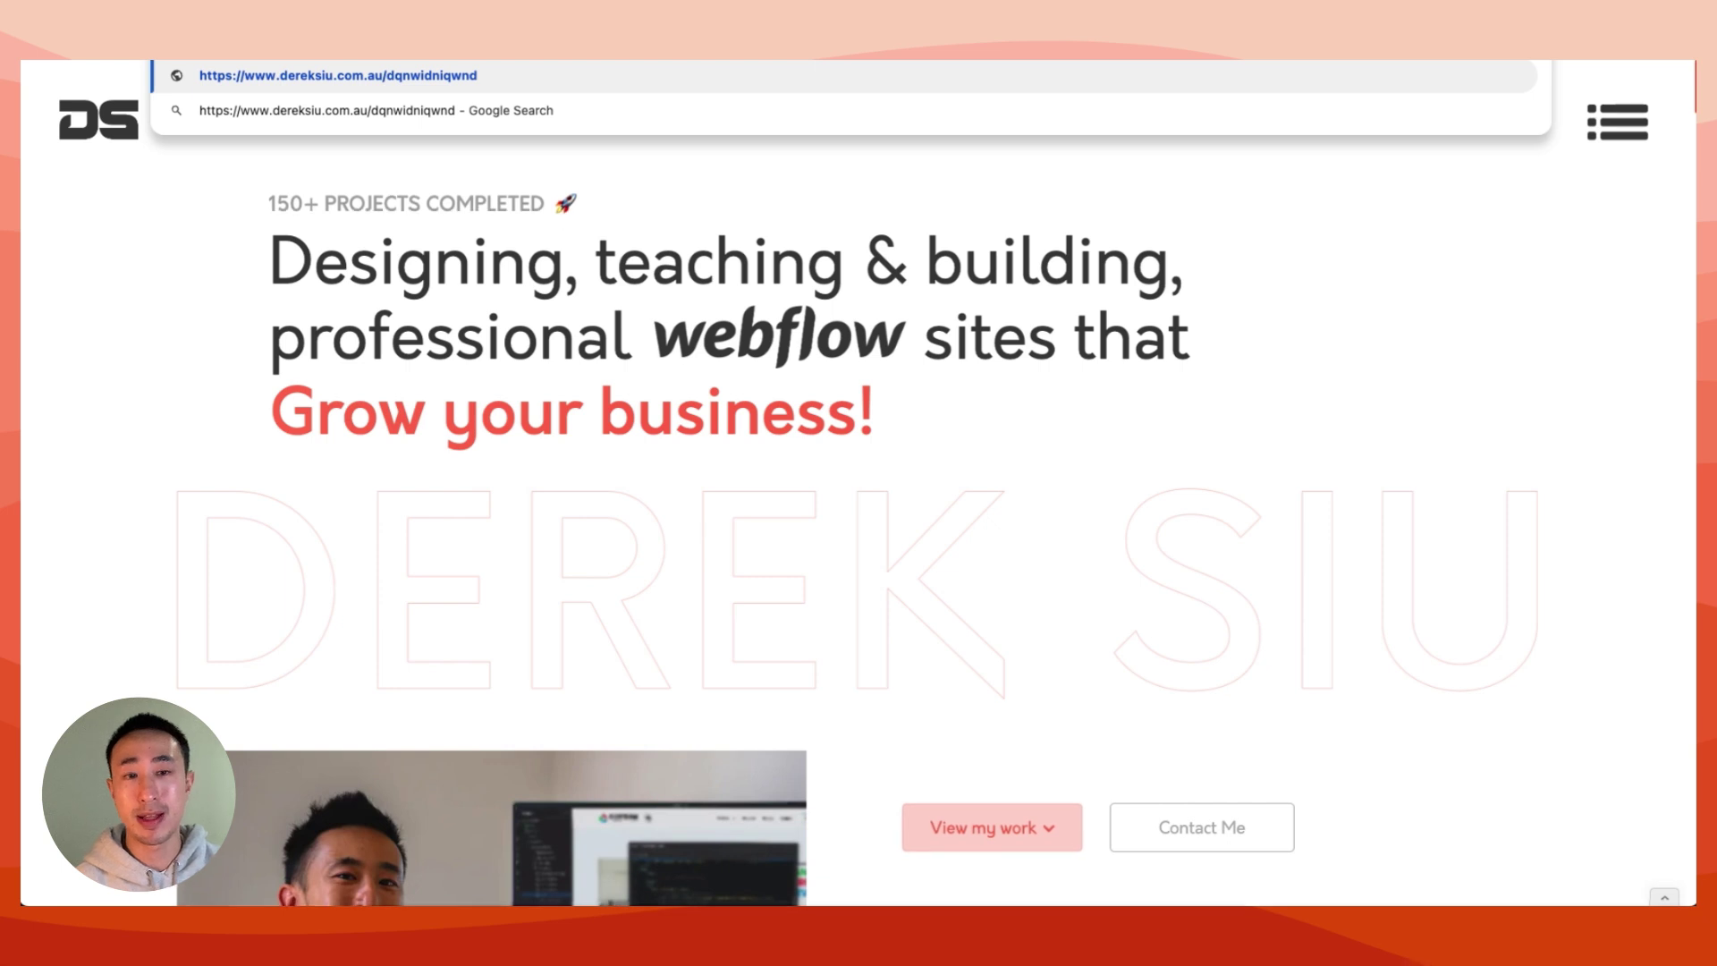
key(Return)
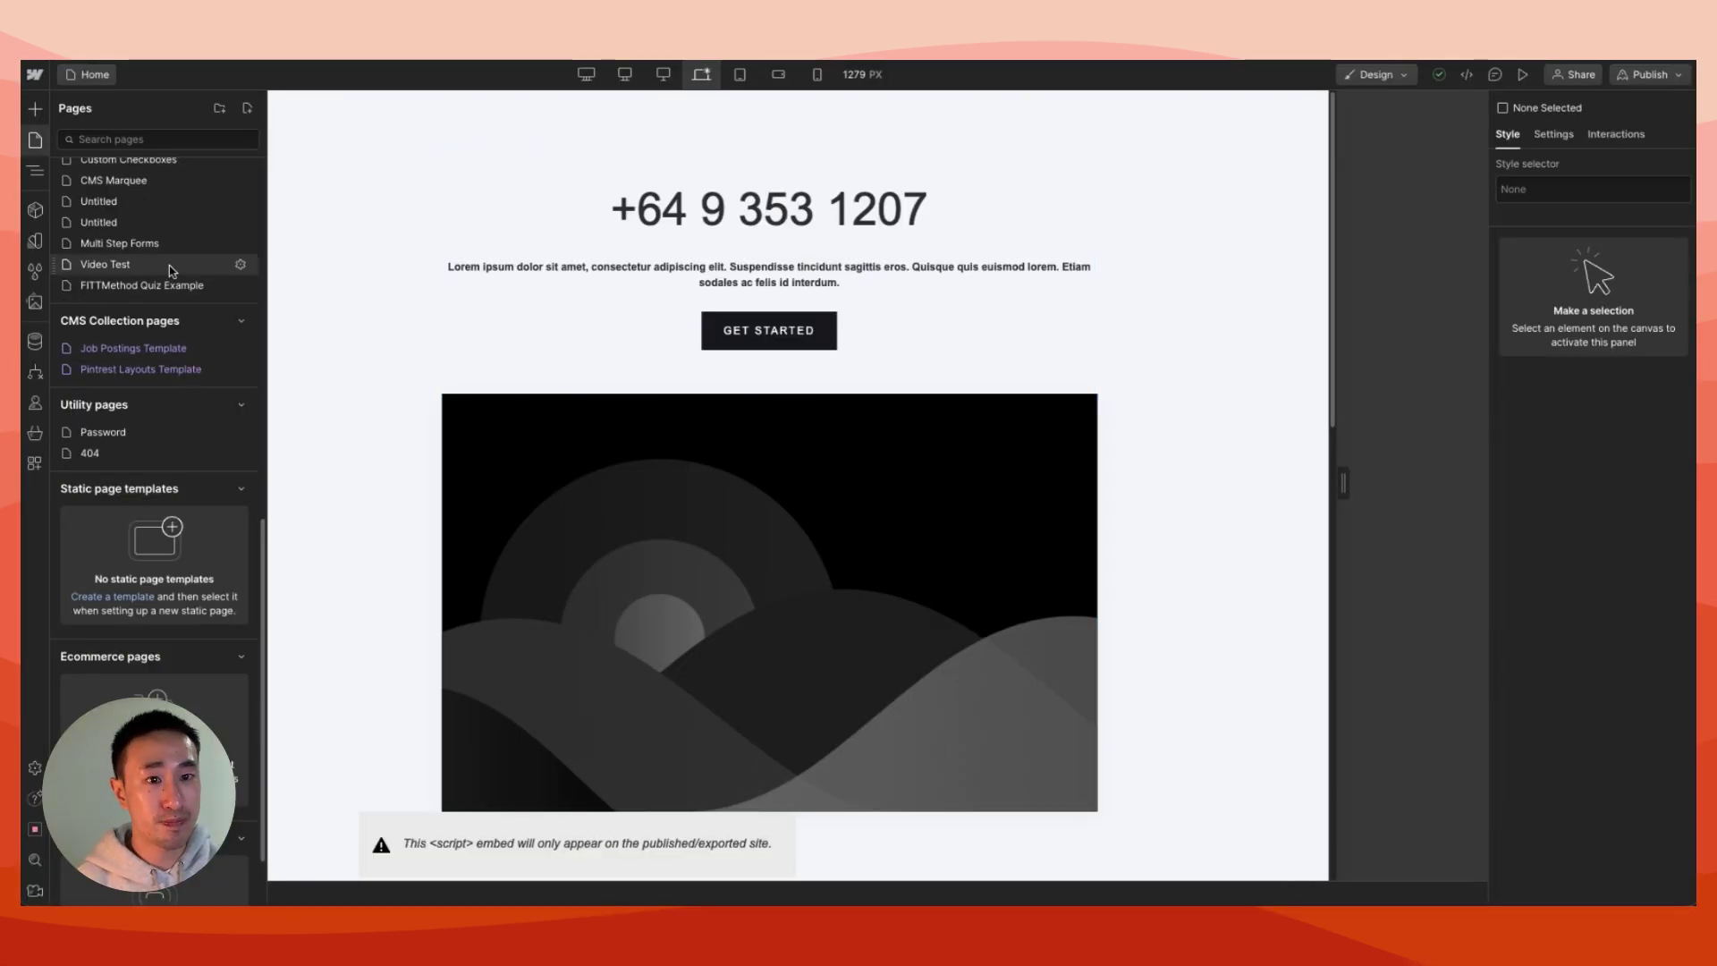
Open the 404 page from the Utility pages section of the Pages panel.
scroll(169, 266, up, 1)
click(37, 143)
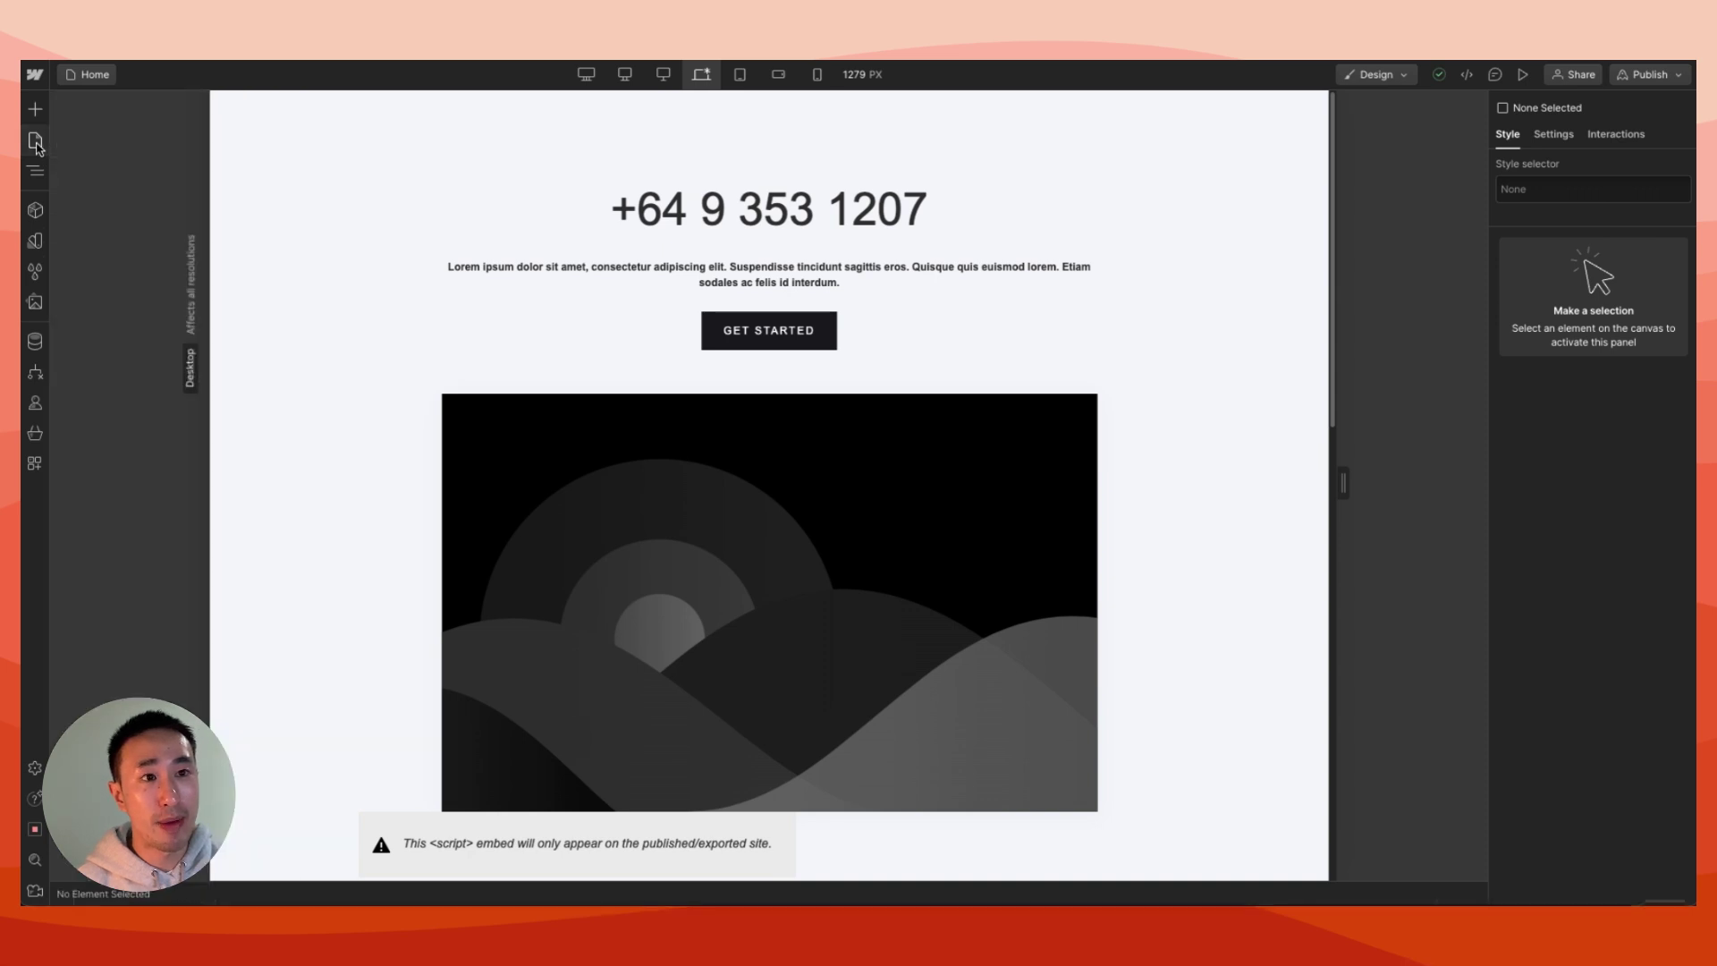
click(37, 143)
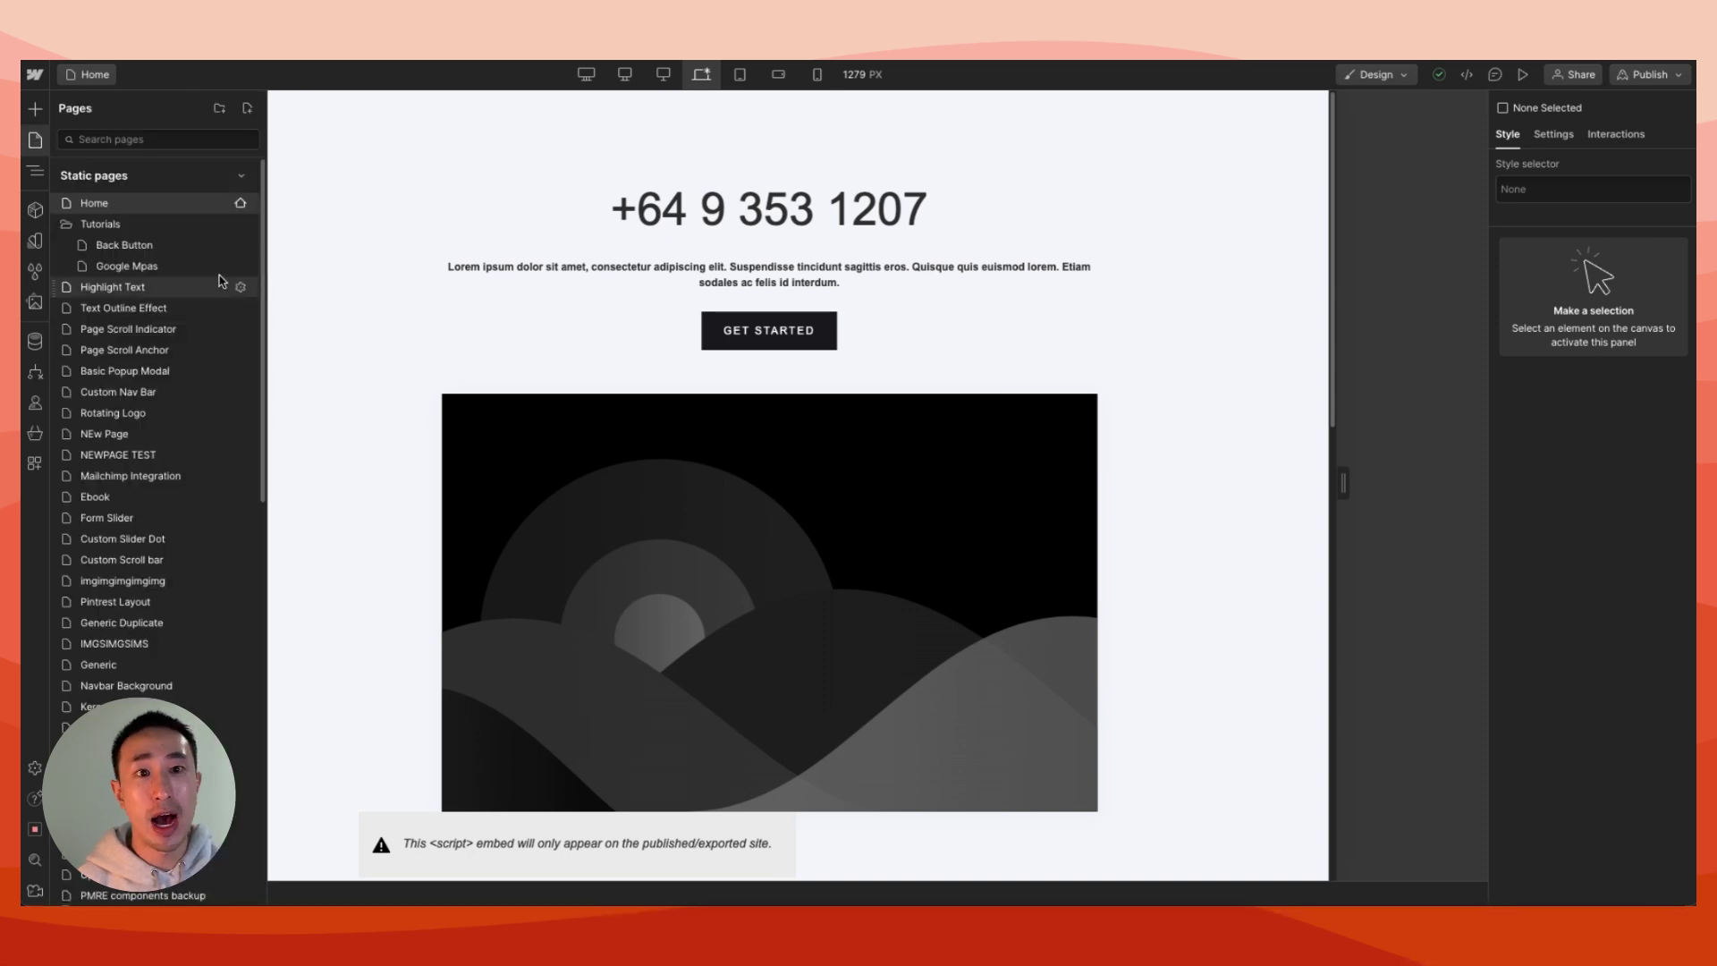
scroll(217, 357, down, 3)
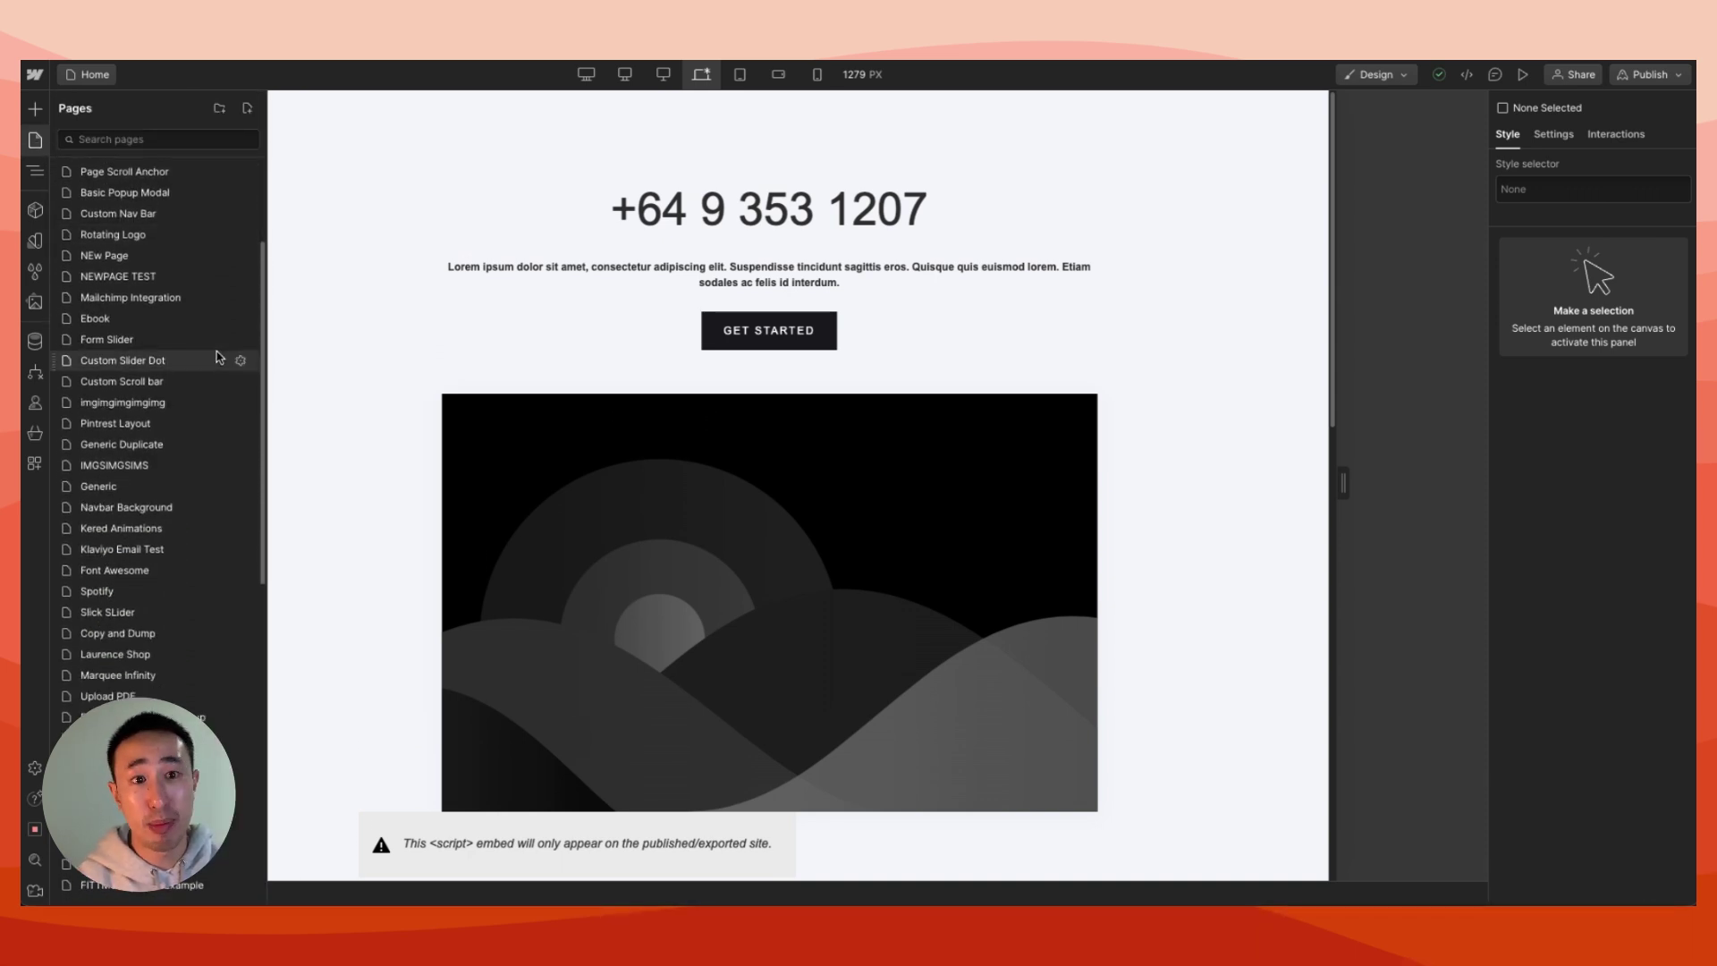
scroll(216, 357, down, 10)
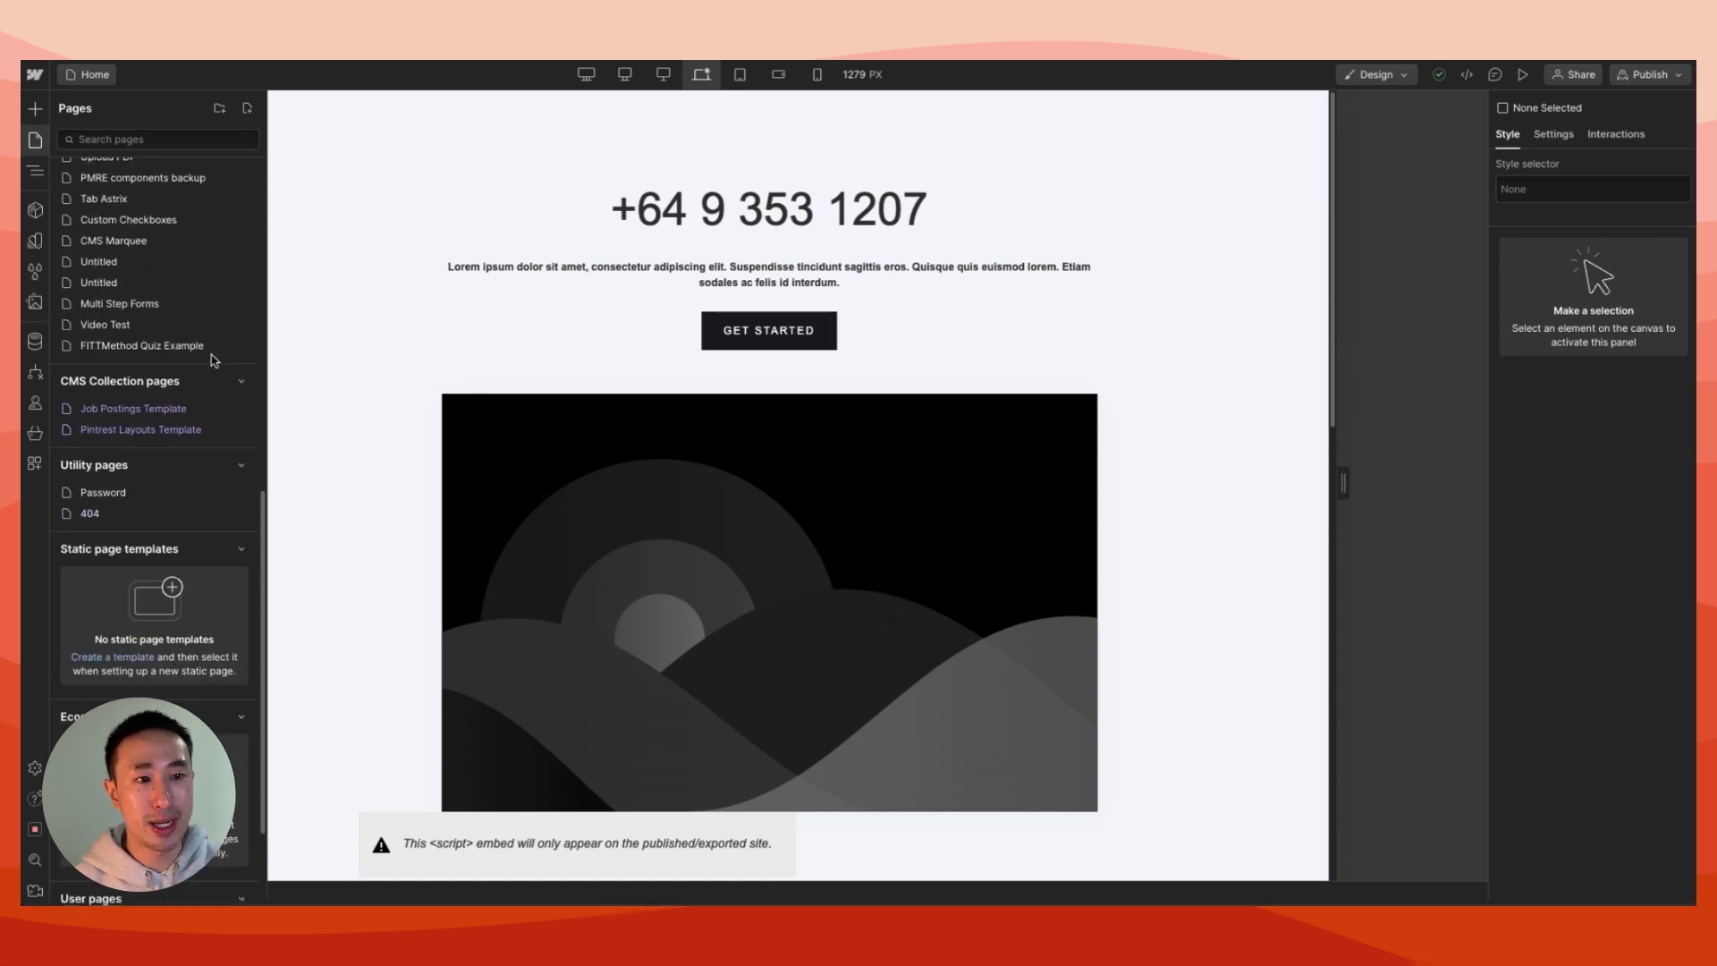
click(116, 508)
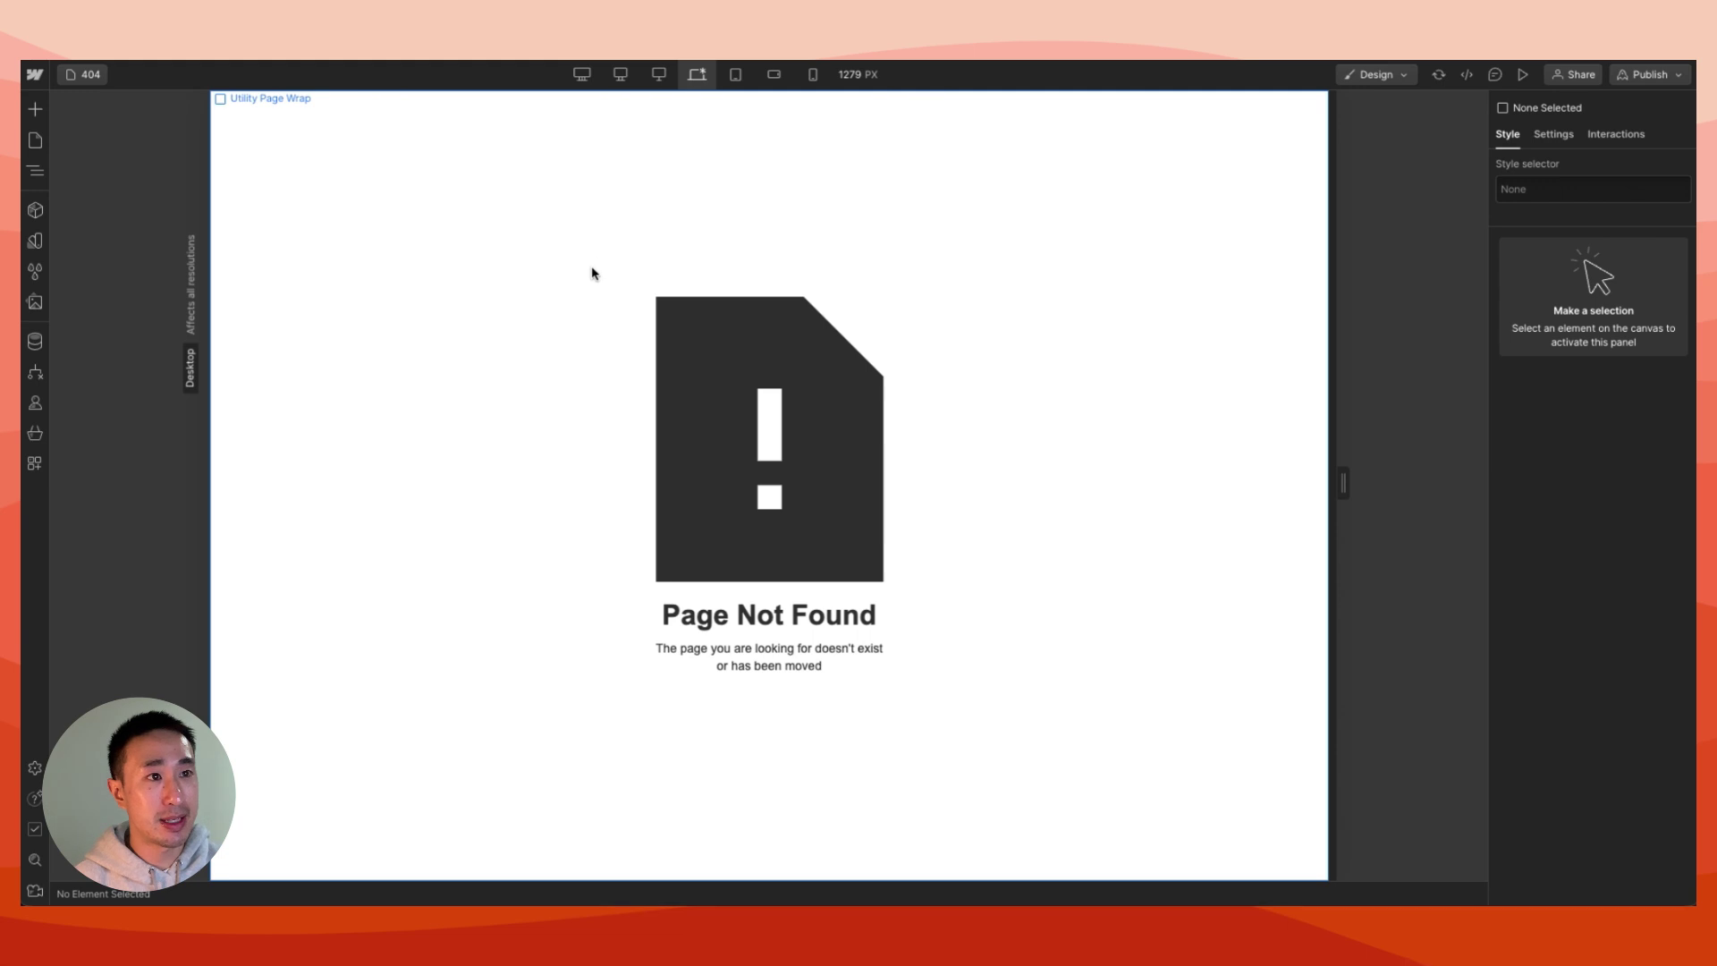
Delete the default page-not-found content from the utility page wrapper.
click(592, 273)
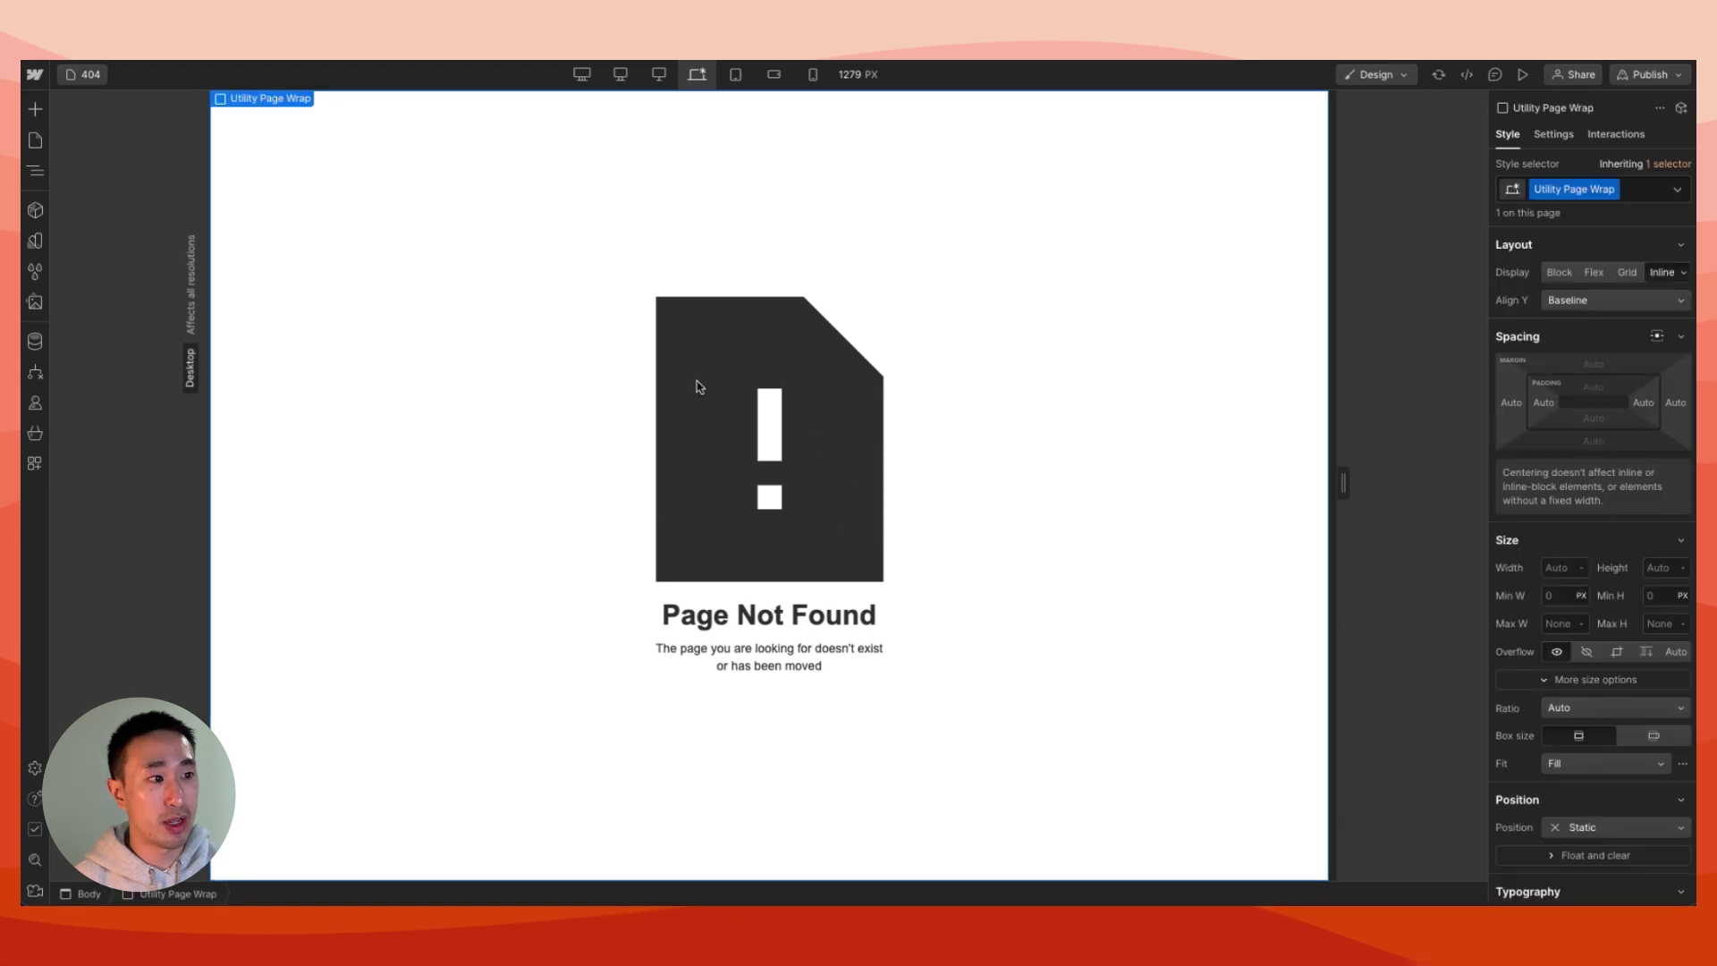
click(781, 594)
key(Delete)
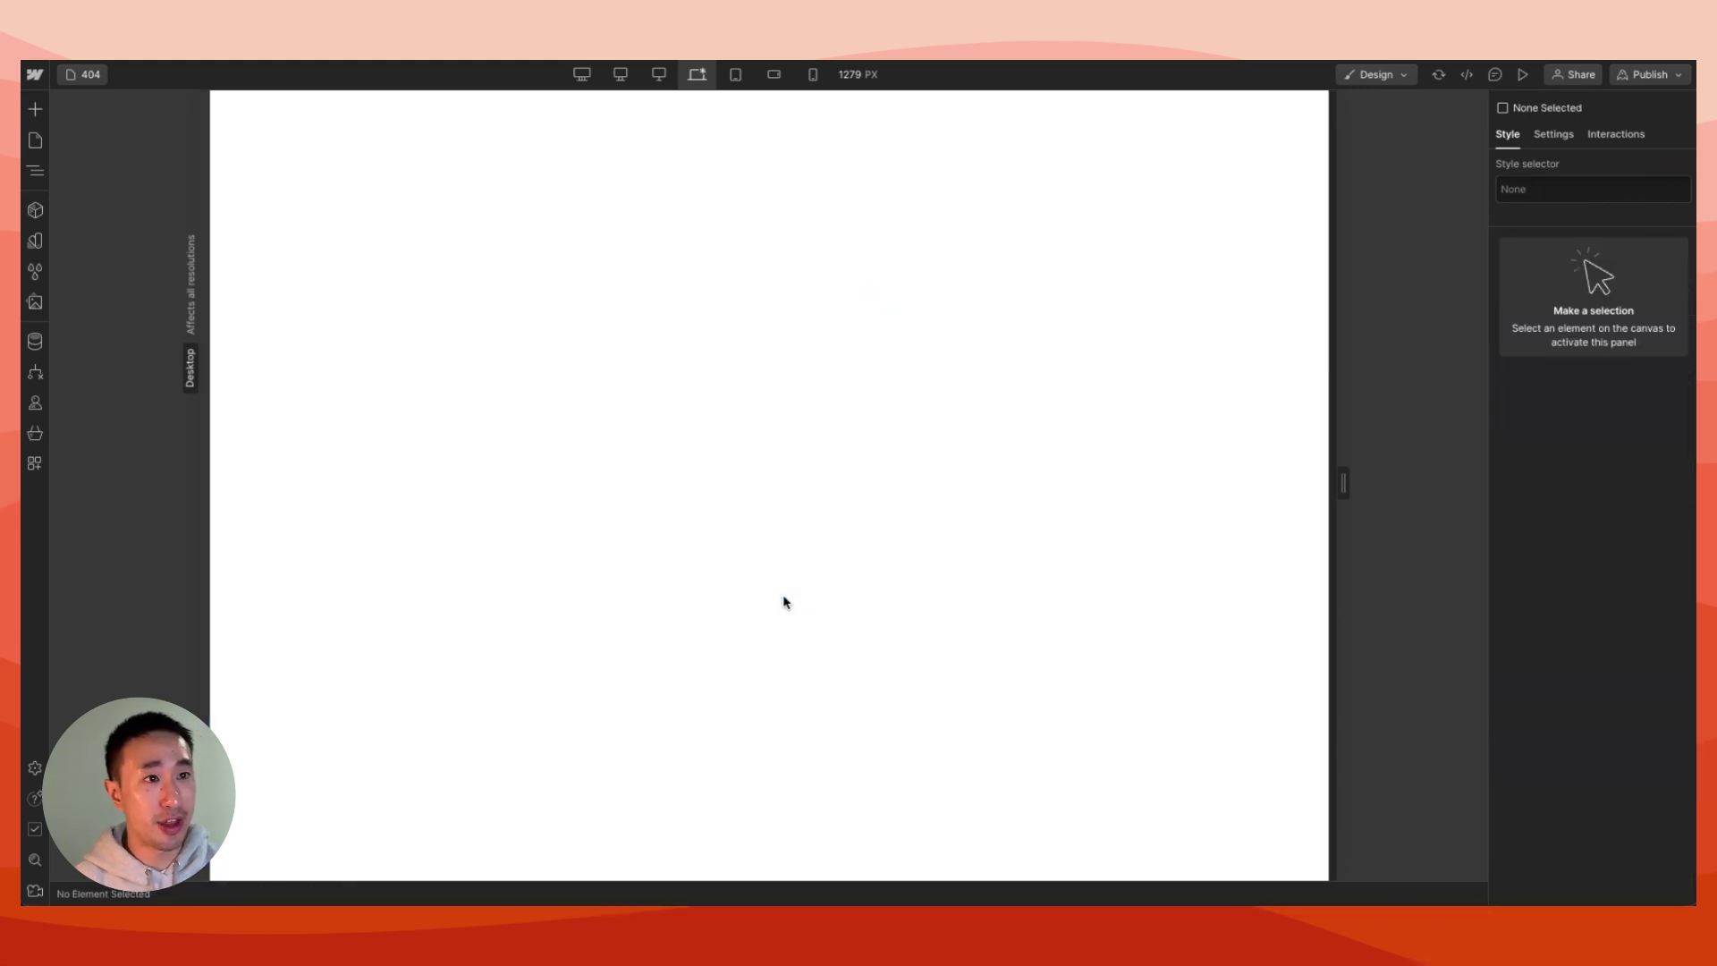
click(824, 434)
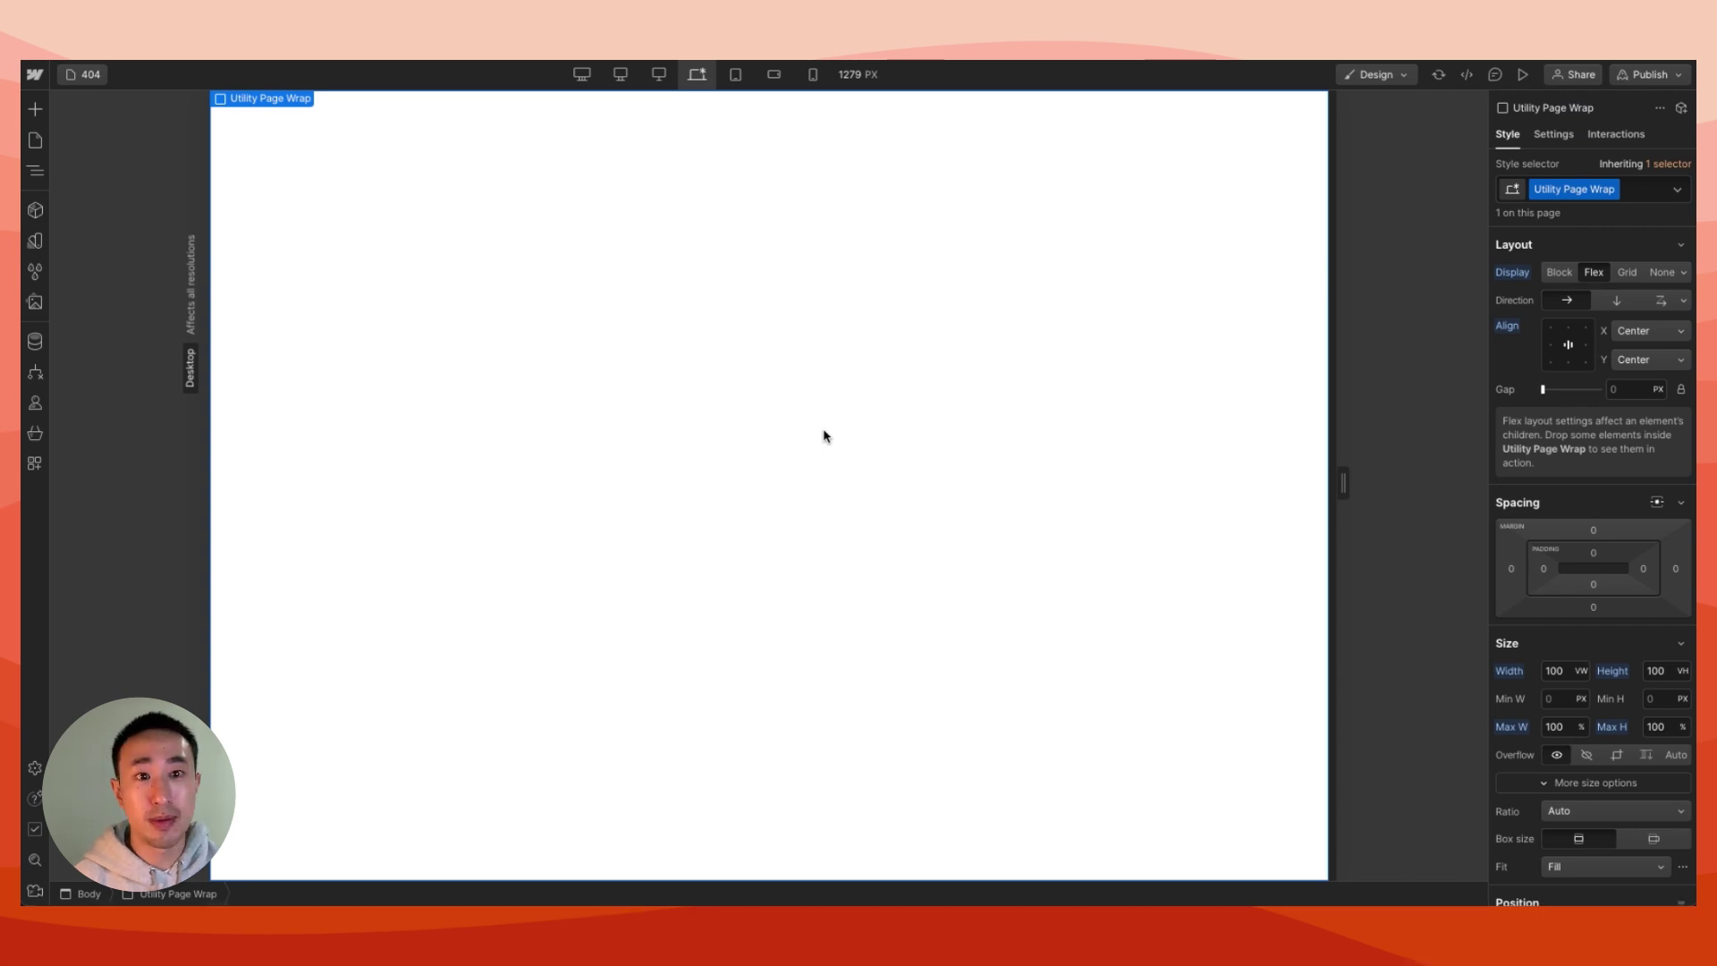
Add a Div Block to the wrapper and give it the Container class.
key(ctrl+e)
text(div)
key(Return)
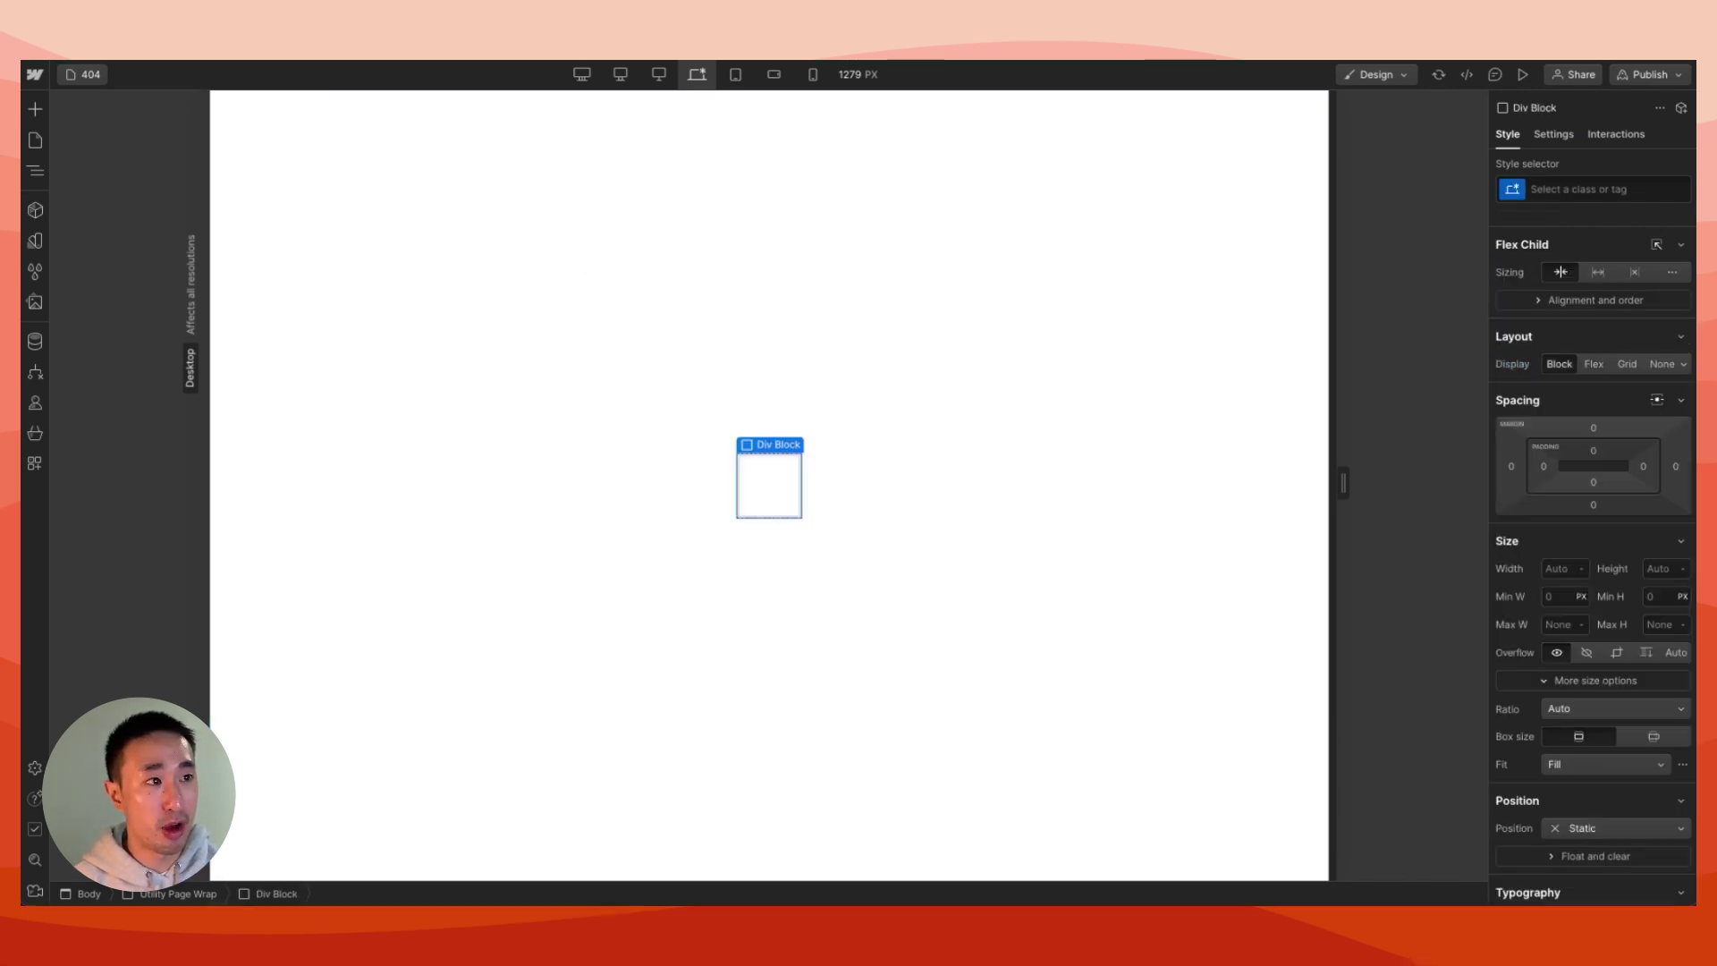
click(1557, 191)
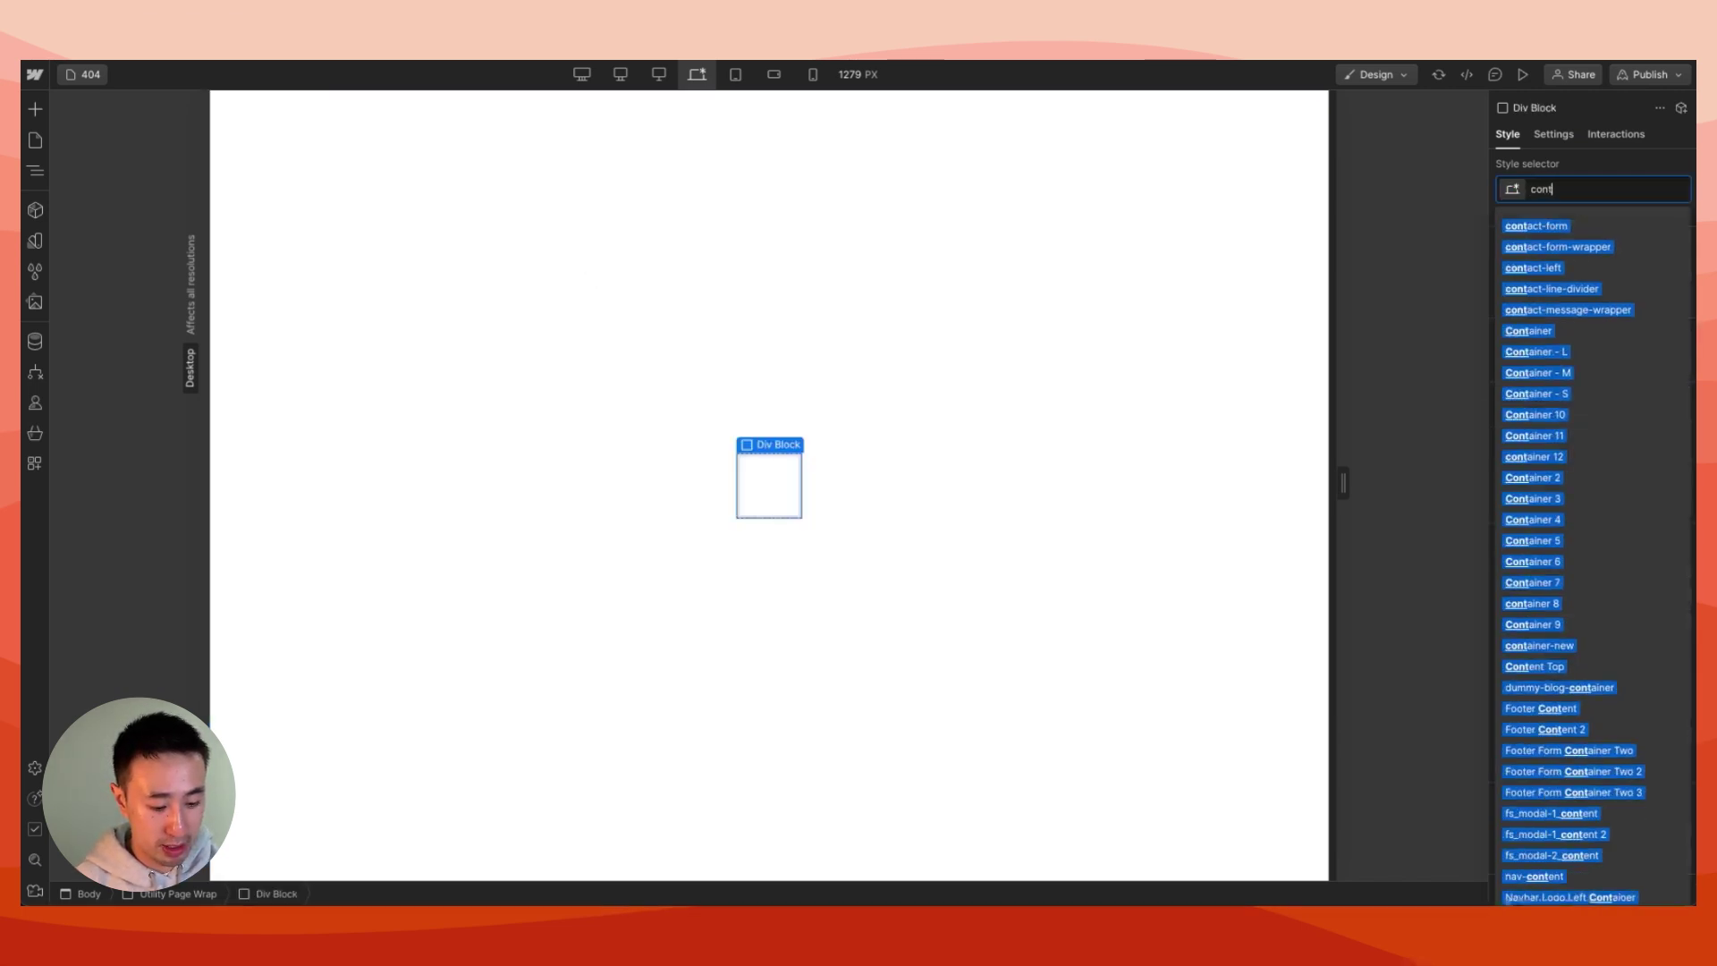
text(container)
key(Return)
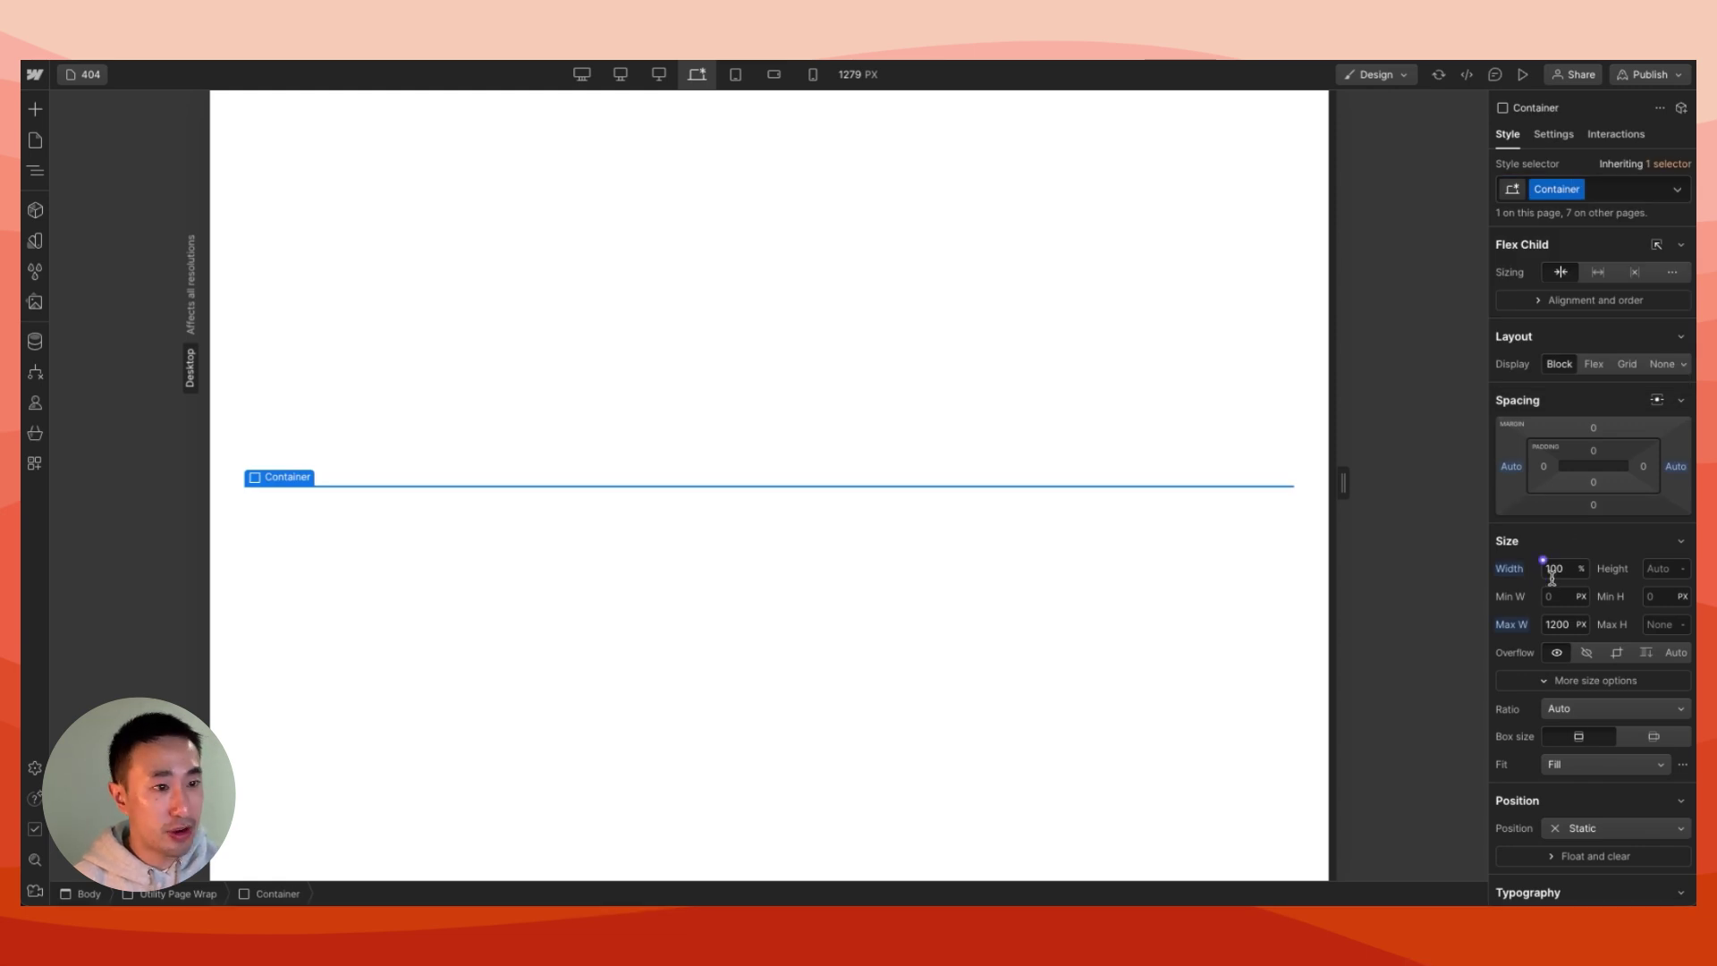
Insert a Heading 1 inside the Container and reselect the Container.
key(ctrl+e)
text(heading)
key(Return)
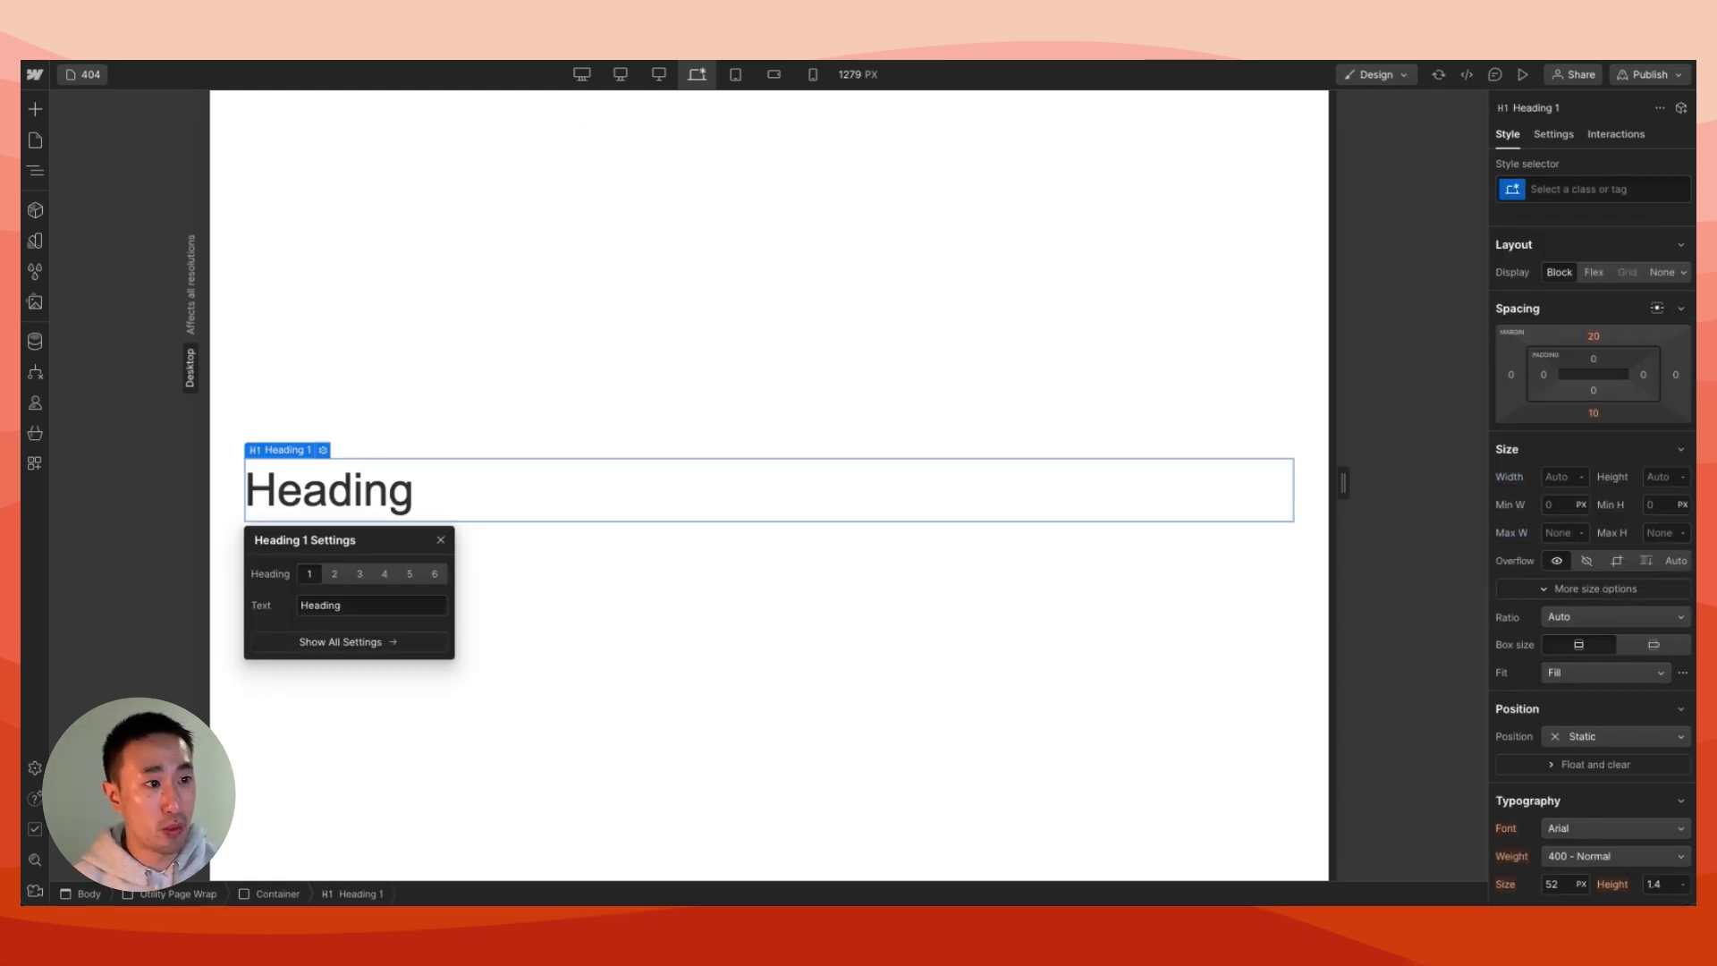
click(249, 894)
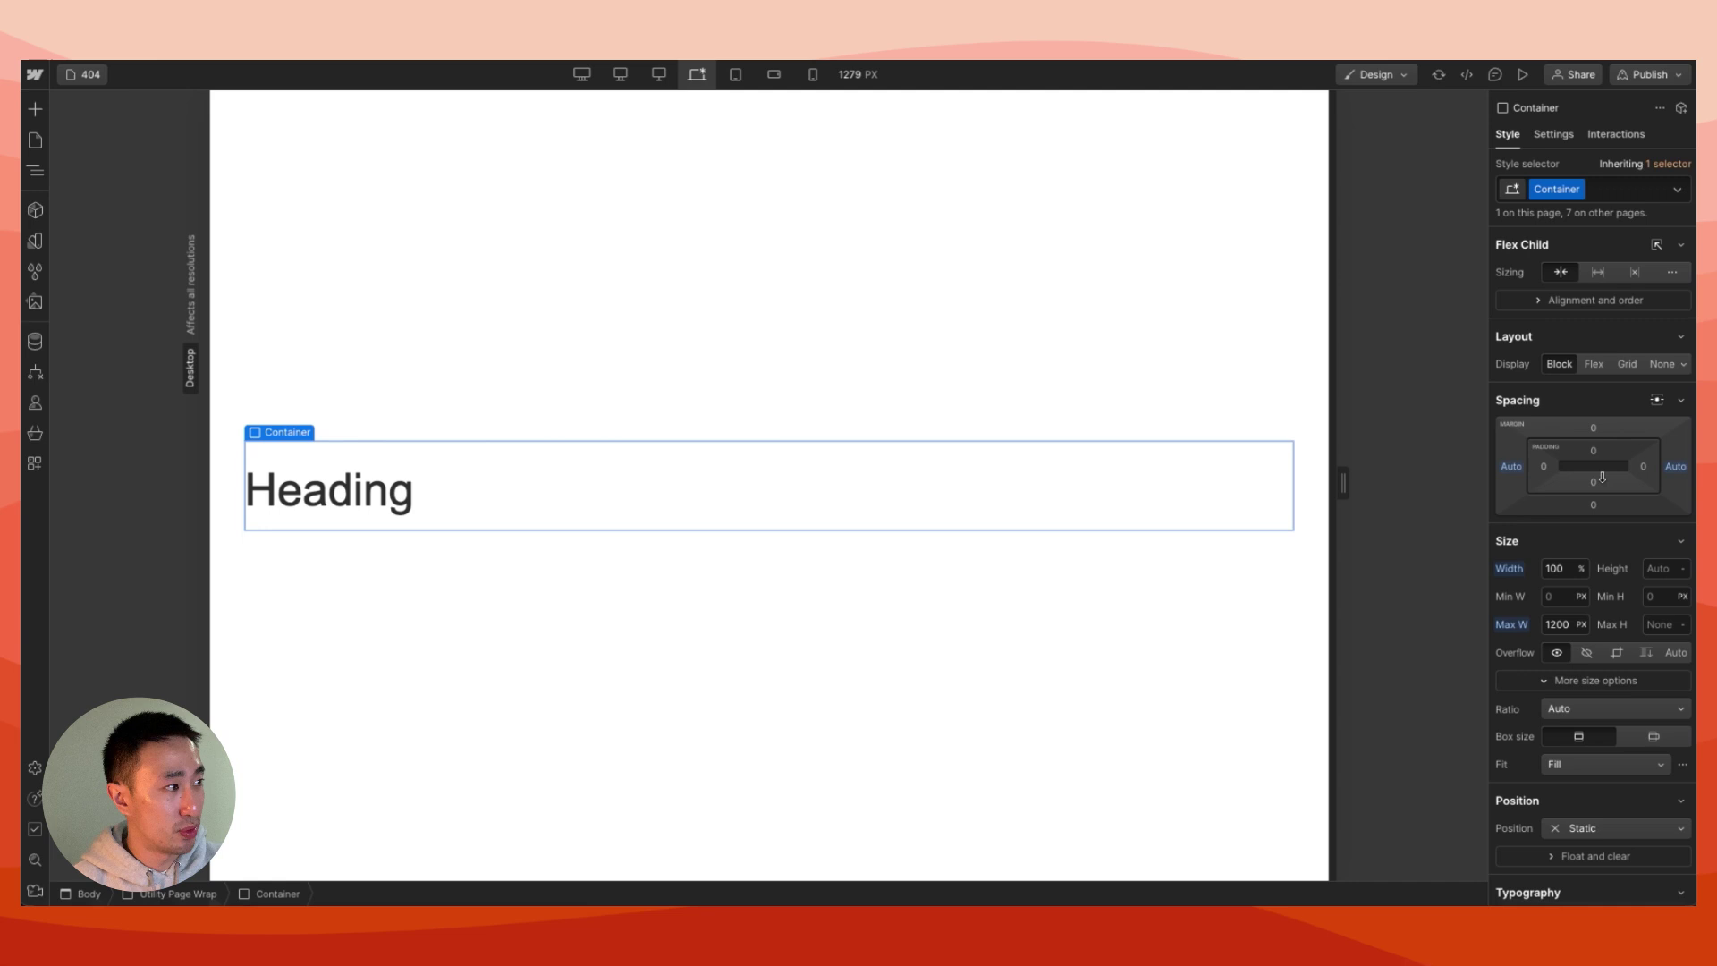
scroll(1597, 734, down, 5)
Centre-align the Container's text and change the heading to 'Error 404'.
click(1597, 716)
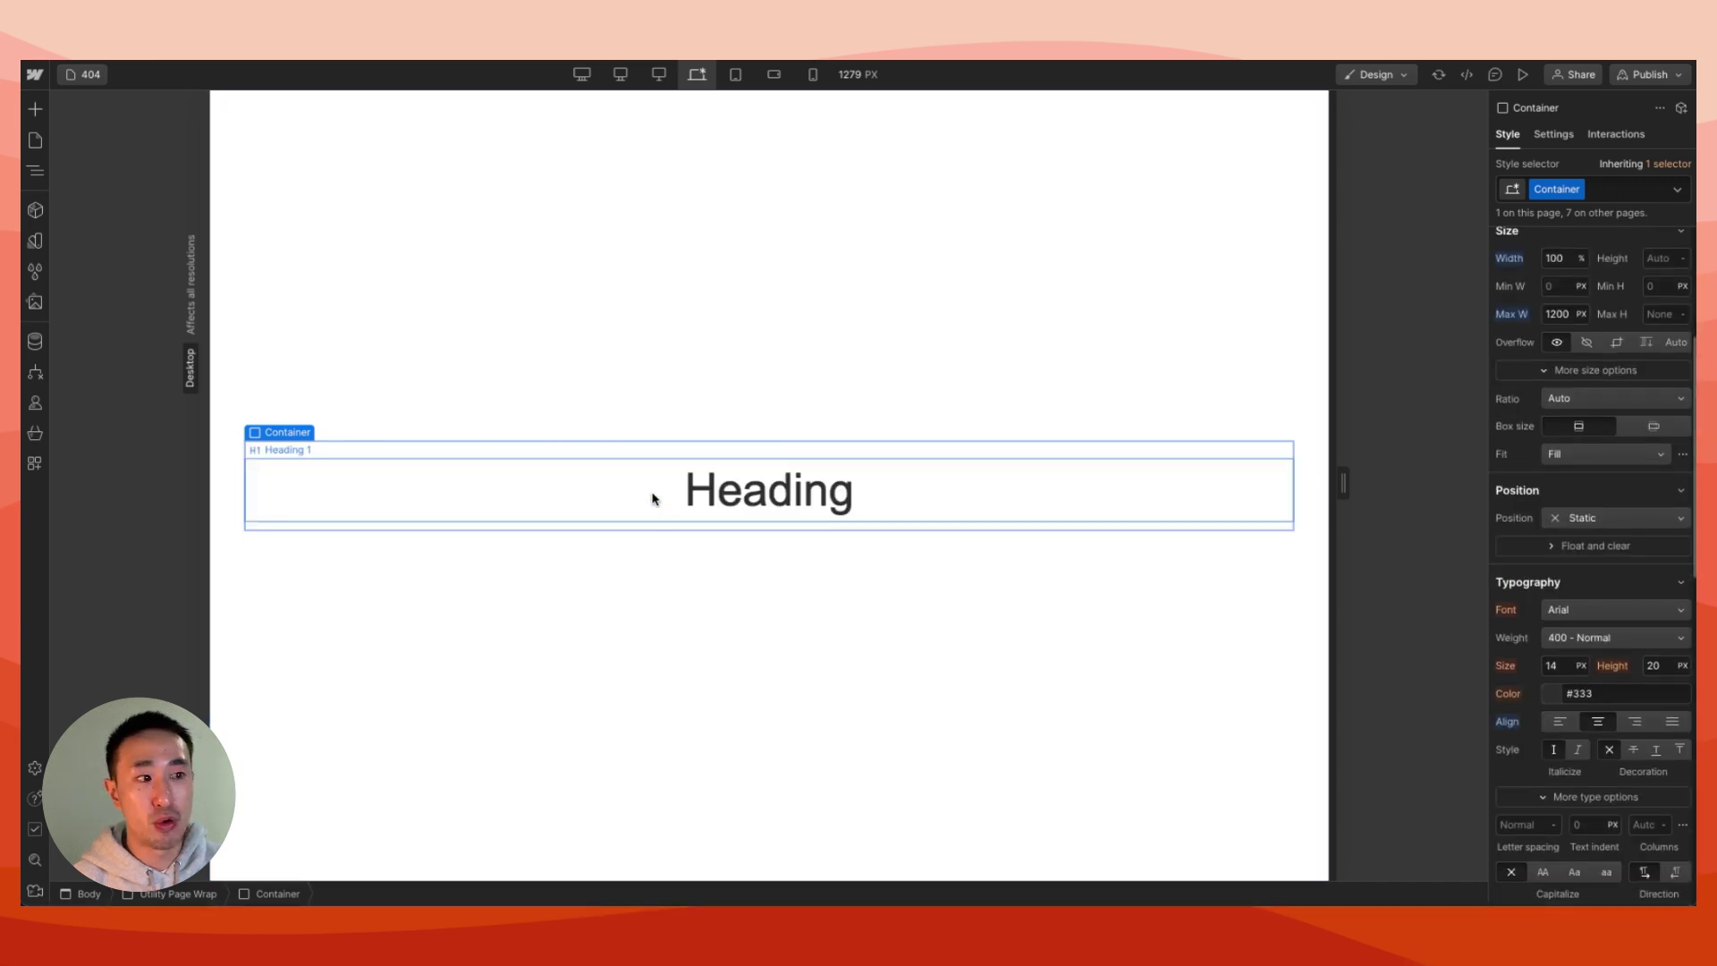
double_click(652, 491)
text(Error 404)
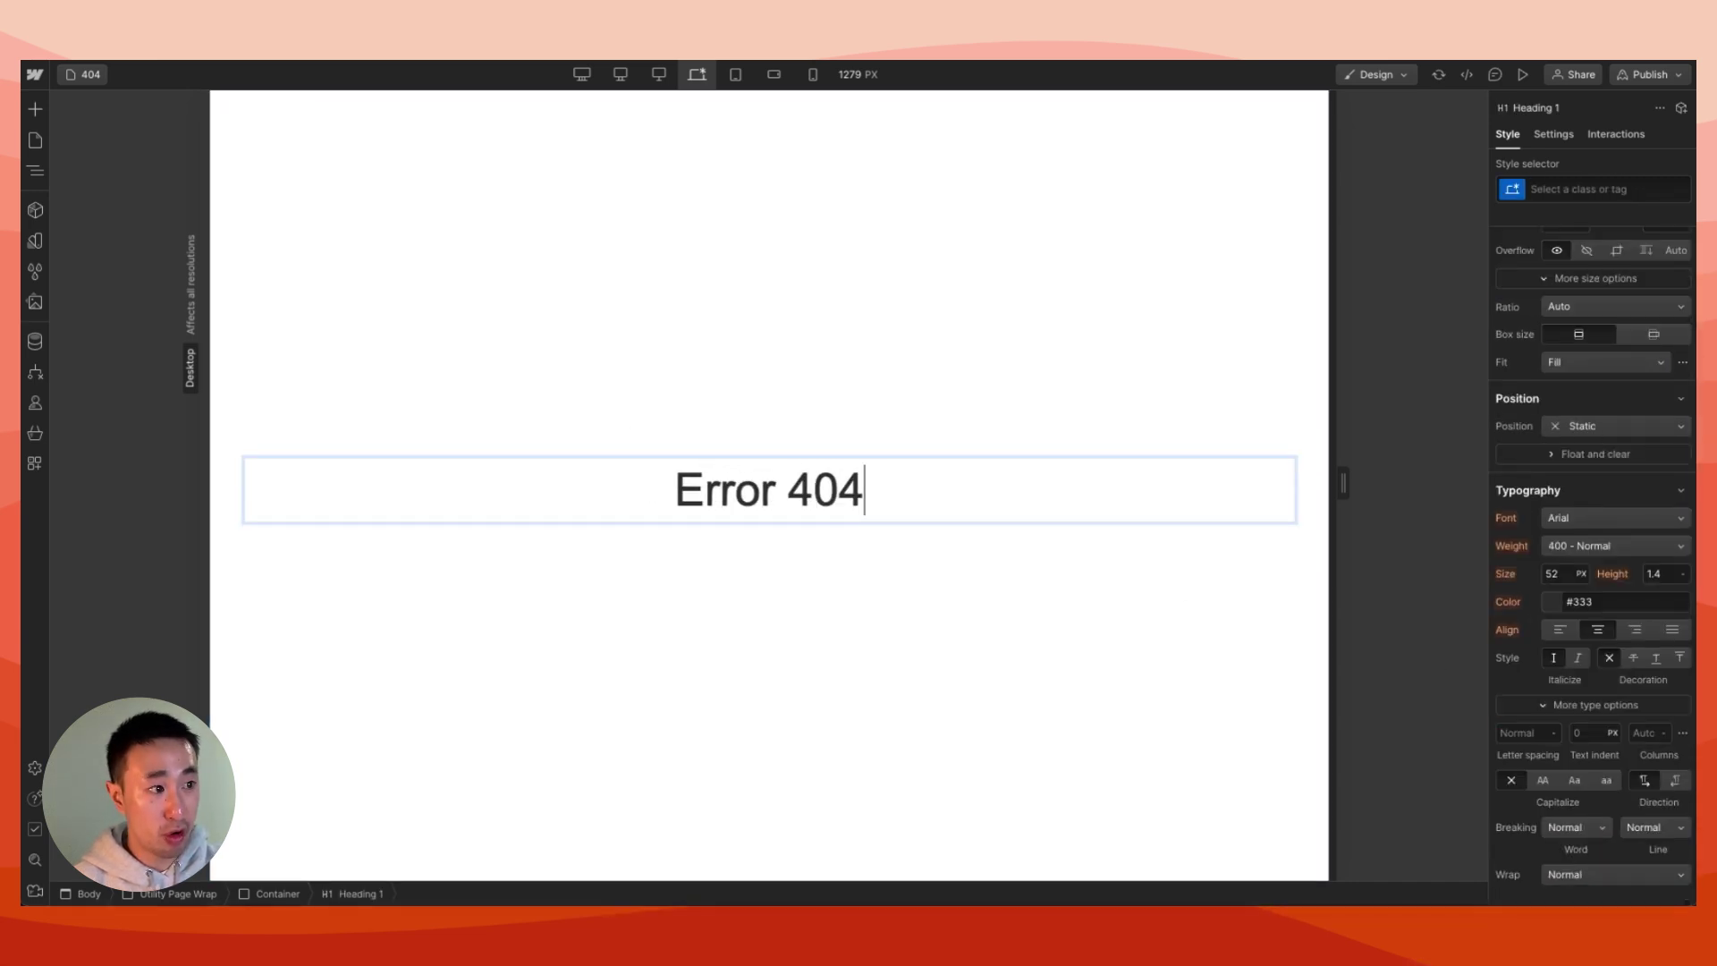
key(Escape)
click(629, 406)
click(629, 467)
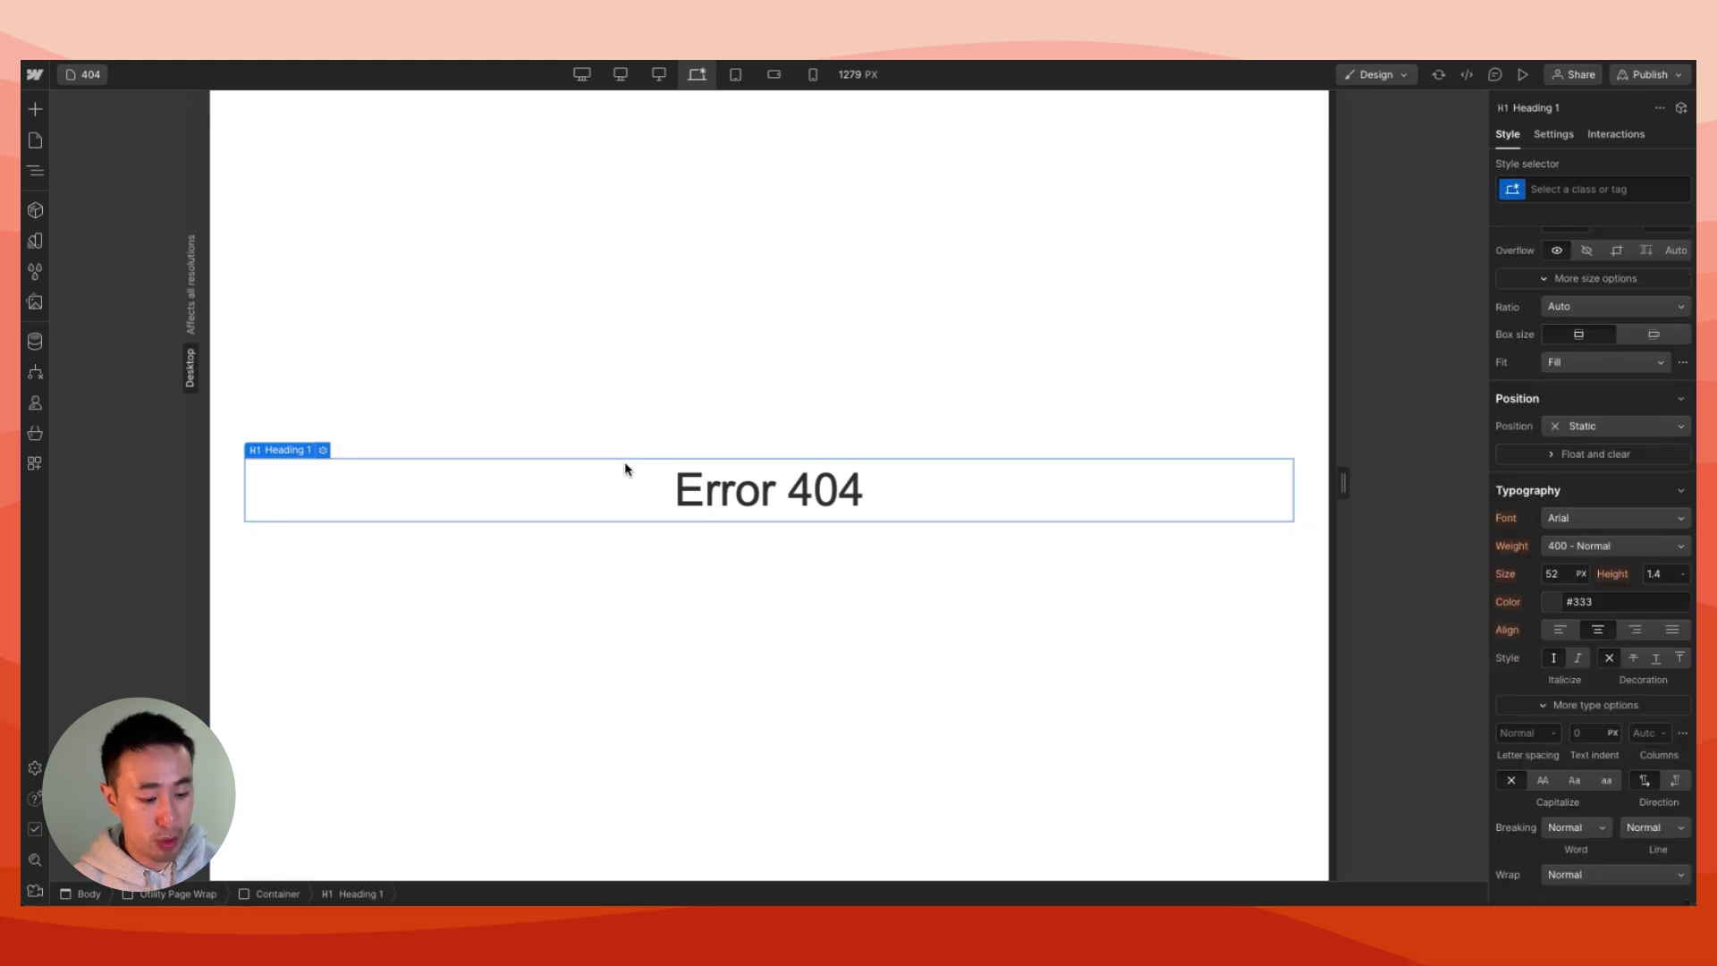
Add a button below the heading labelled 'Back to Home Page'.
key(ctrl+k)
text(button)
key(Return)
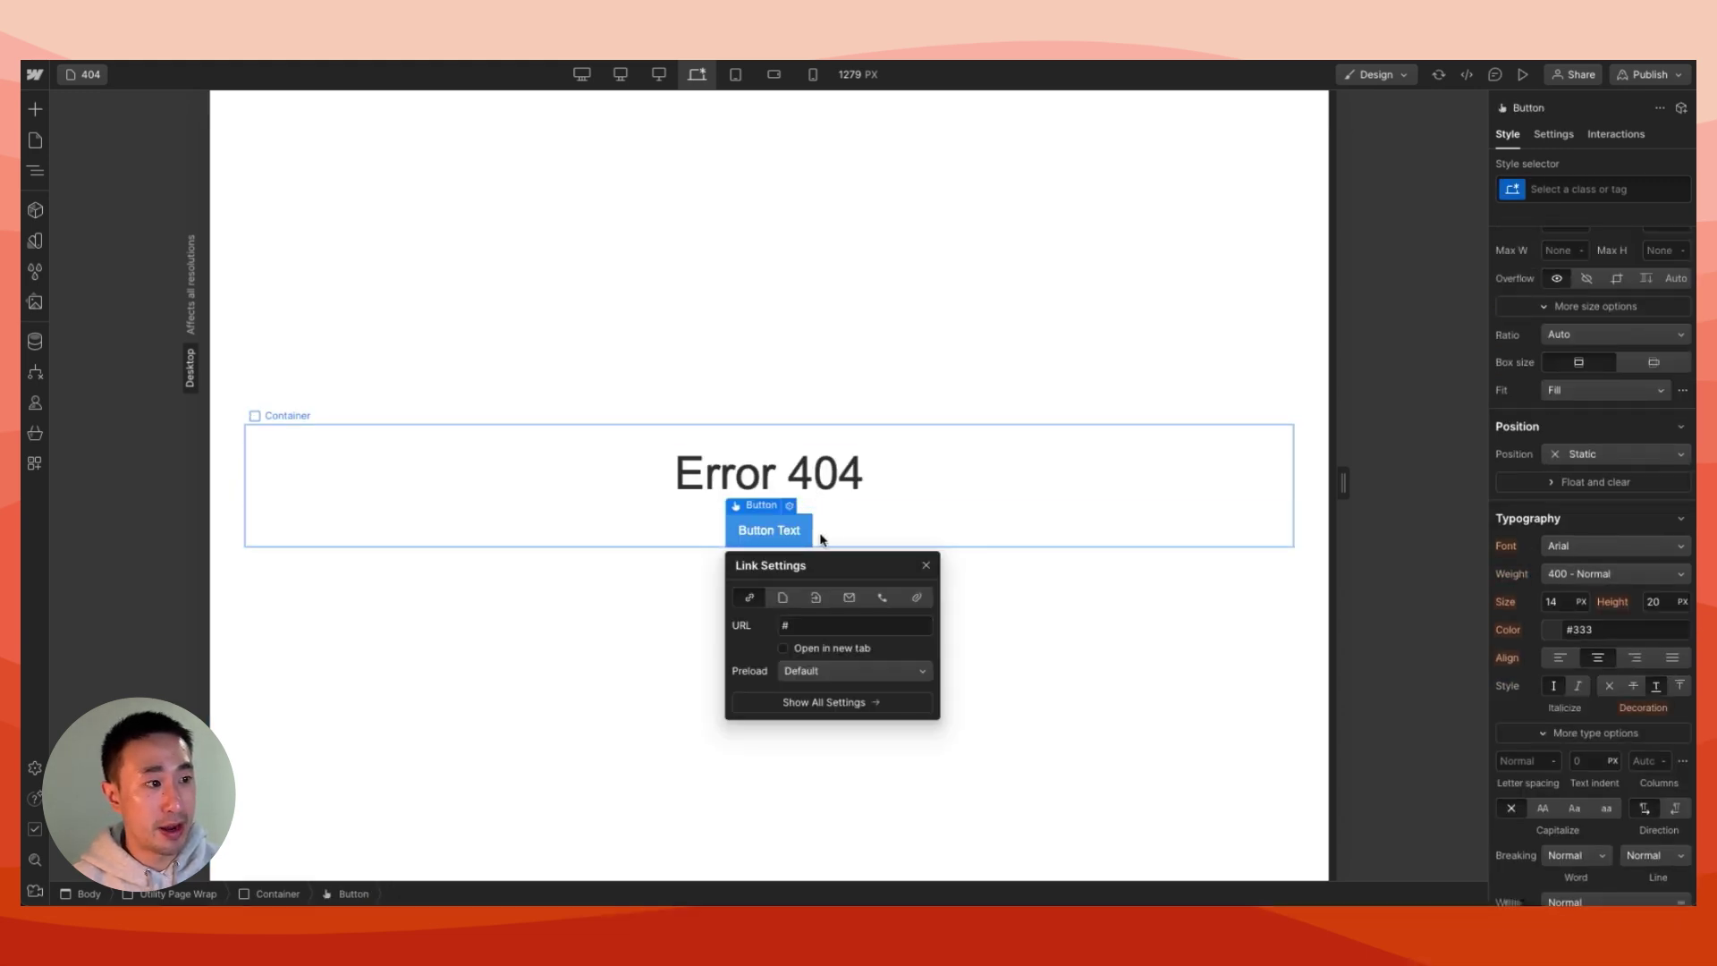
click(774, 534)
double_click(775, 534)
text(Ba)
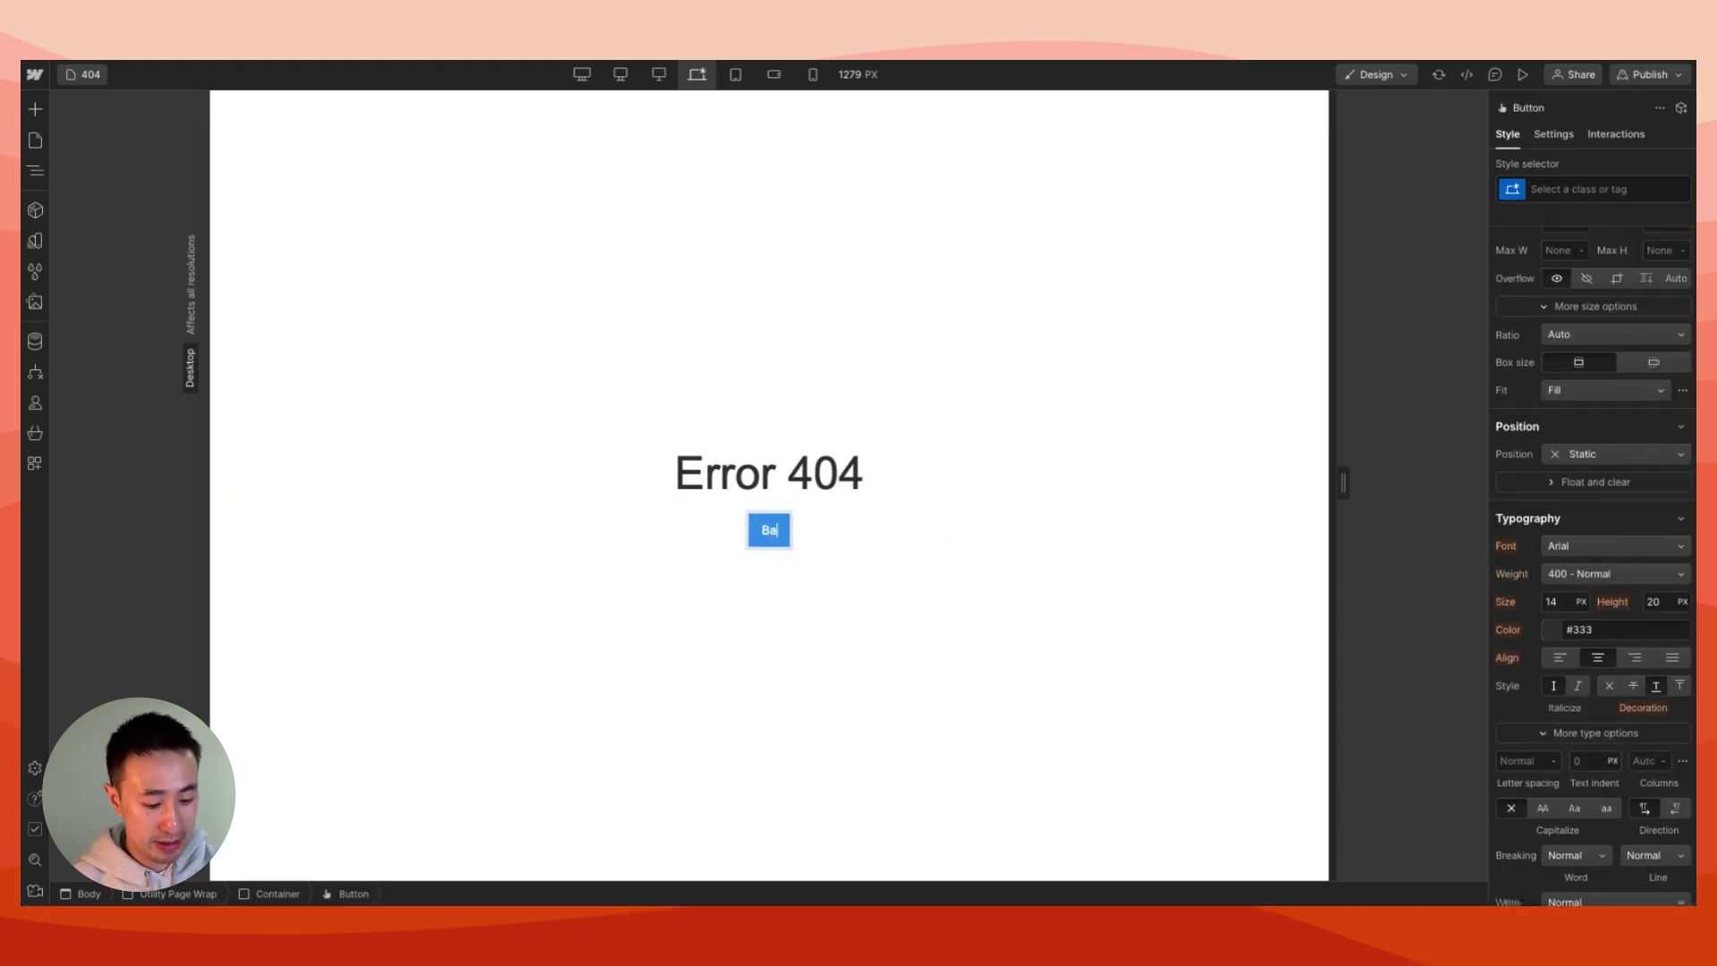
text(ck to Home Page)
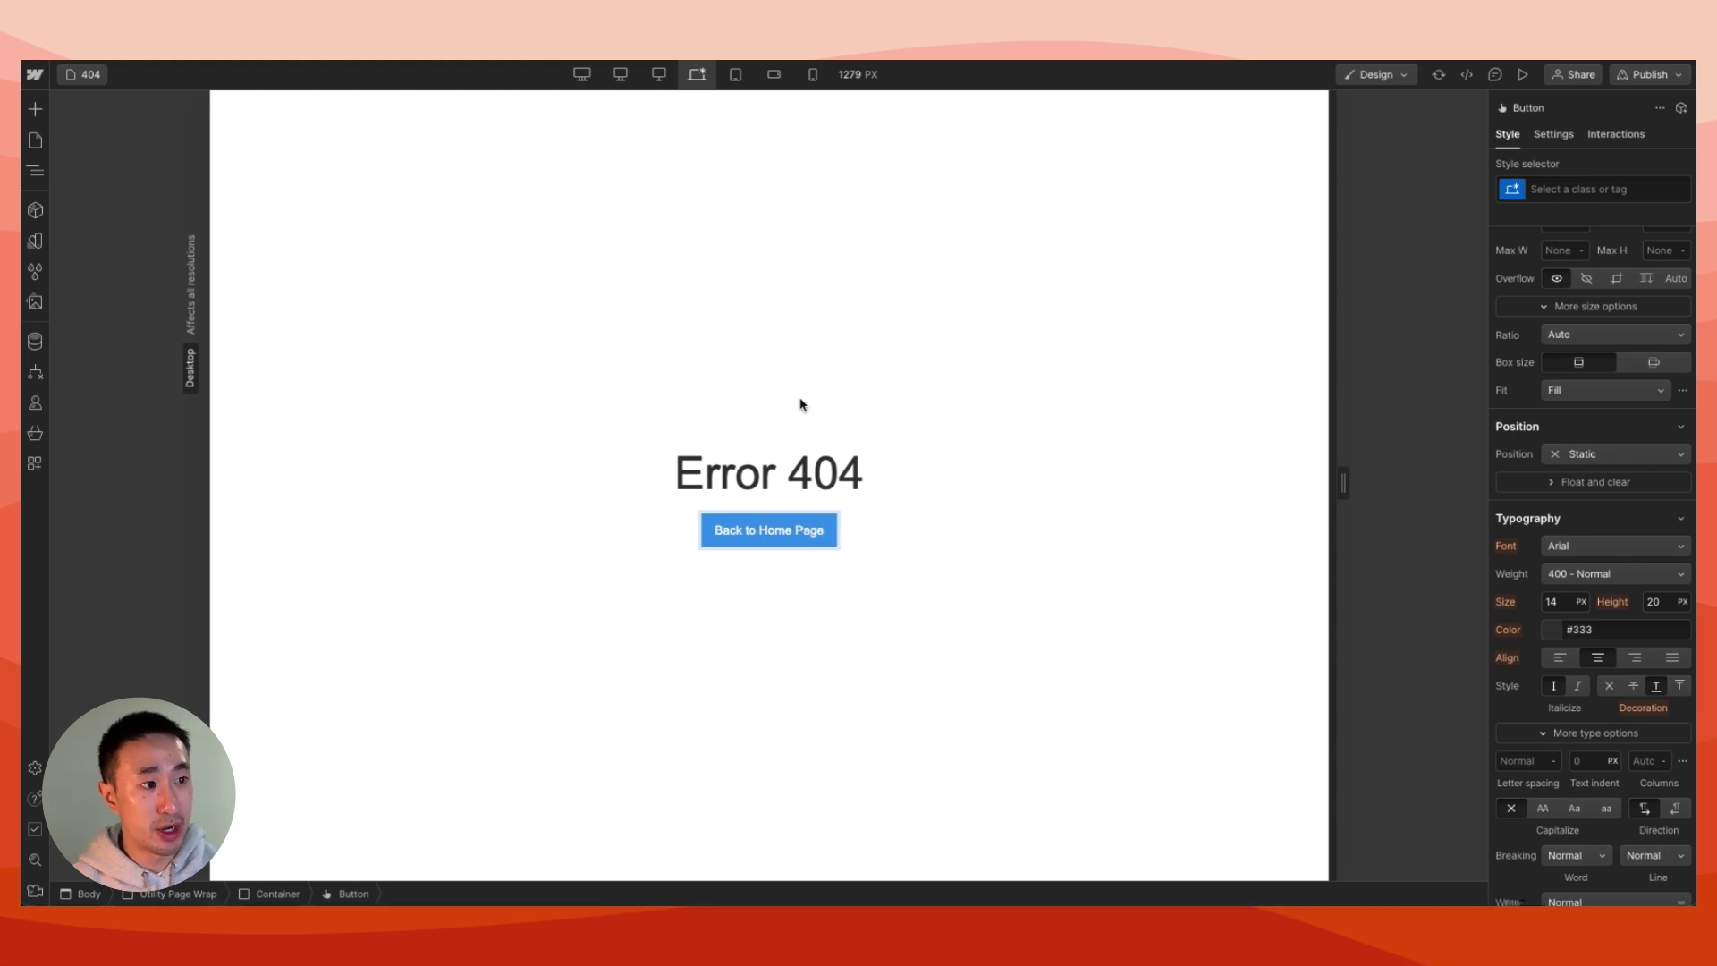
click(823, 553)
click(769, 530)
Link the button to the Home page in its settings.
click(1553, 134)
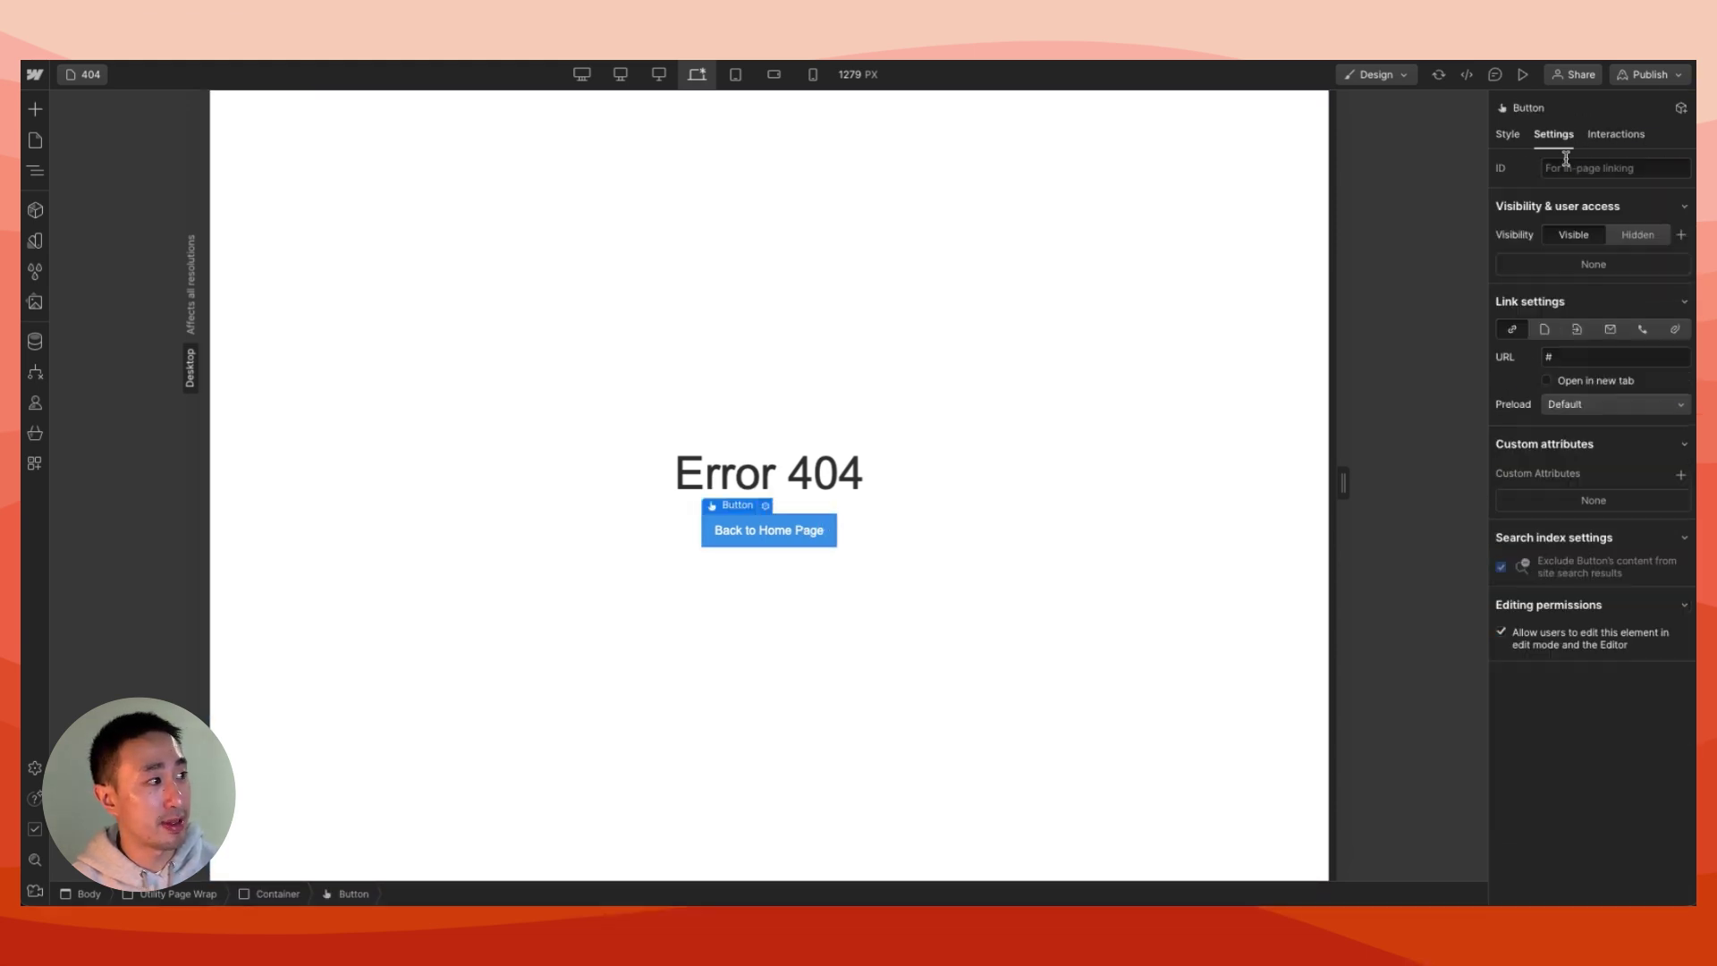
click(1545, 329)
click(1583, 357)
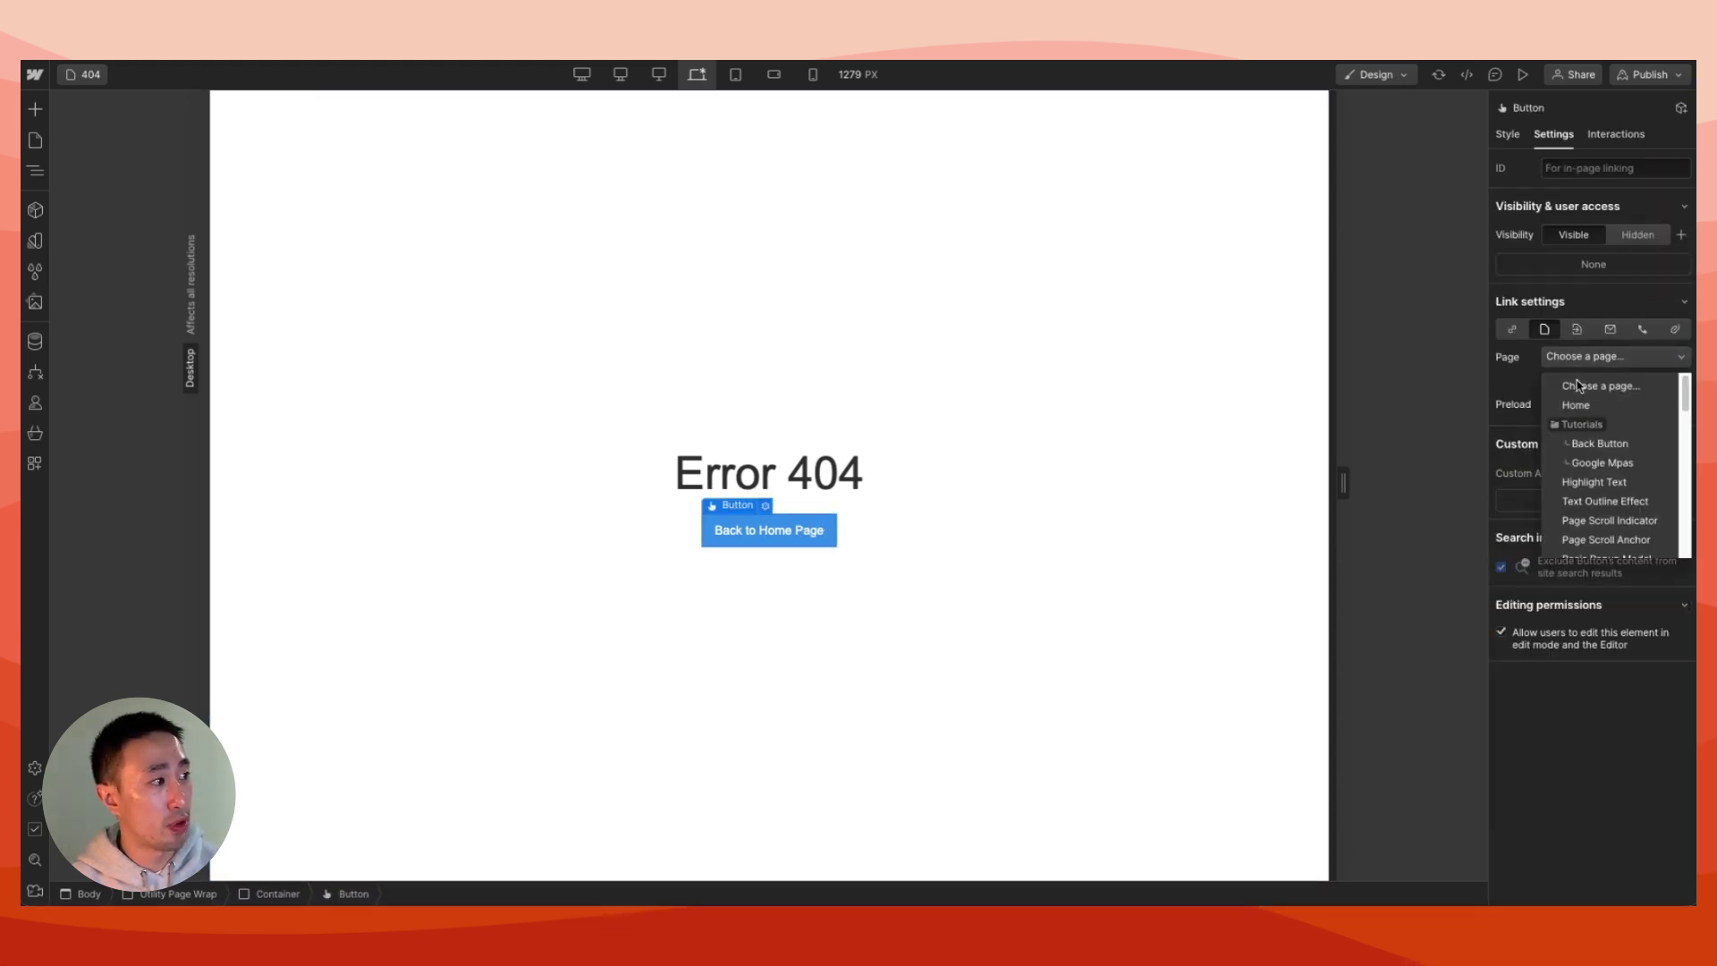
click(1575, 405)
Publish the site to the staging domain.
click(874, 238)
click(1651, 75)
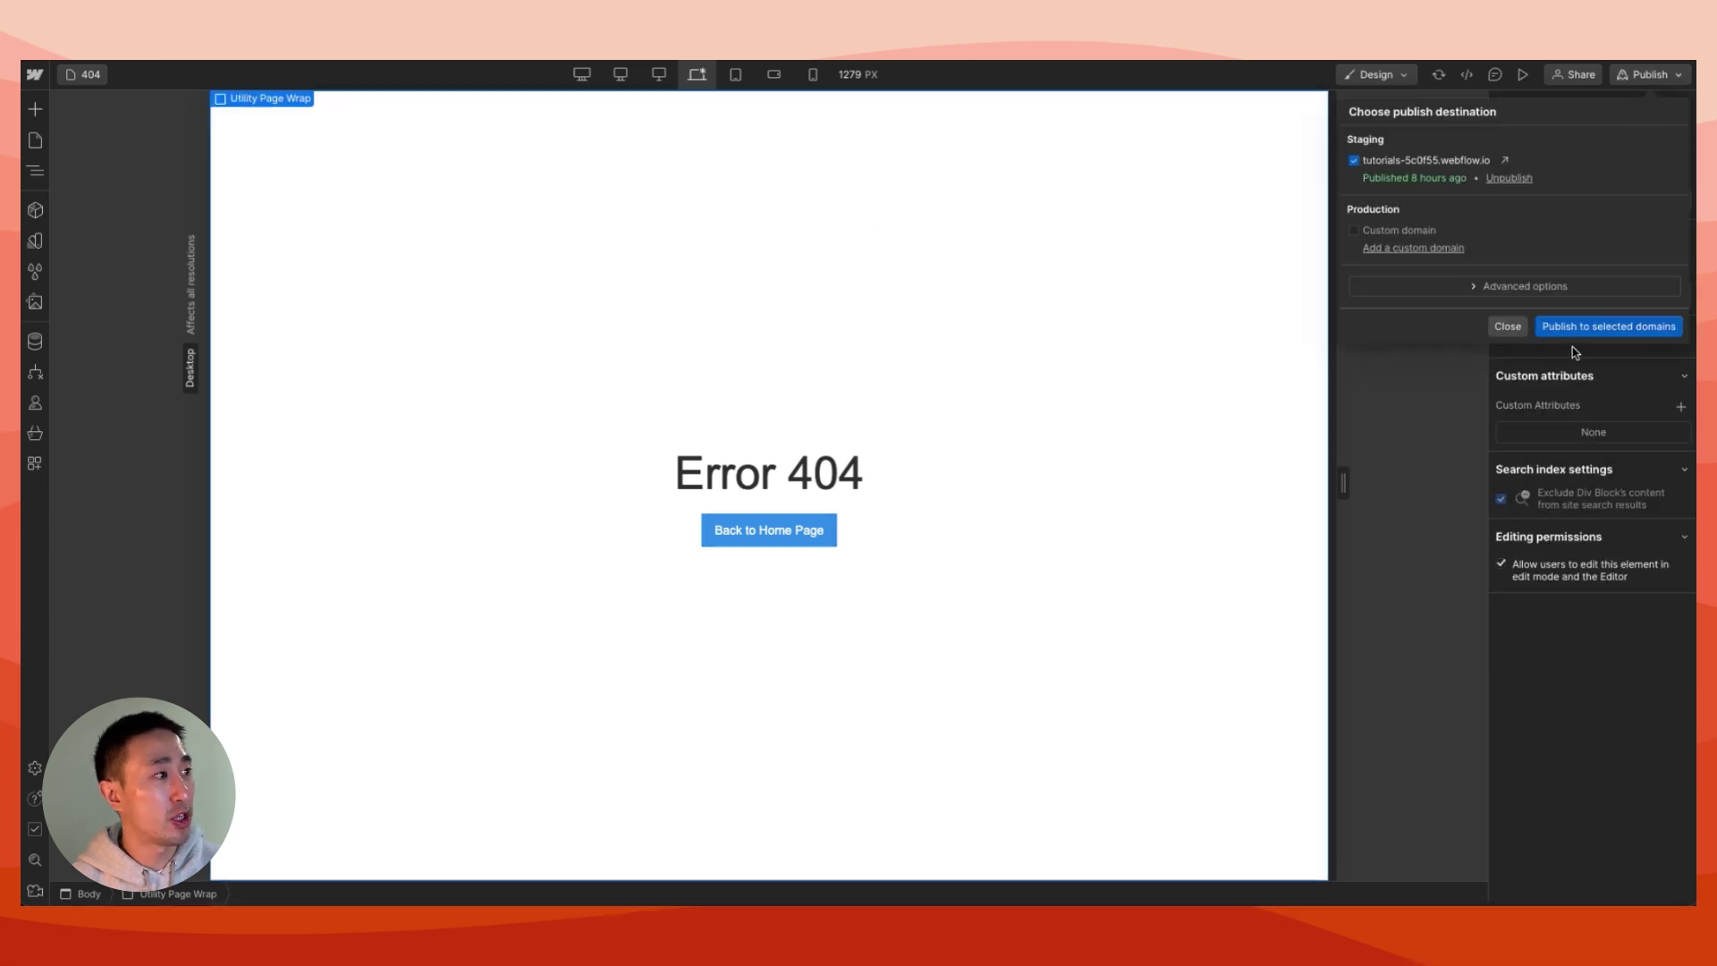
click(1592, 331)
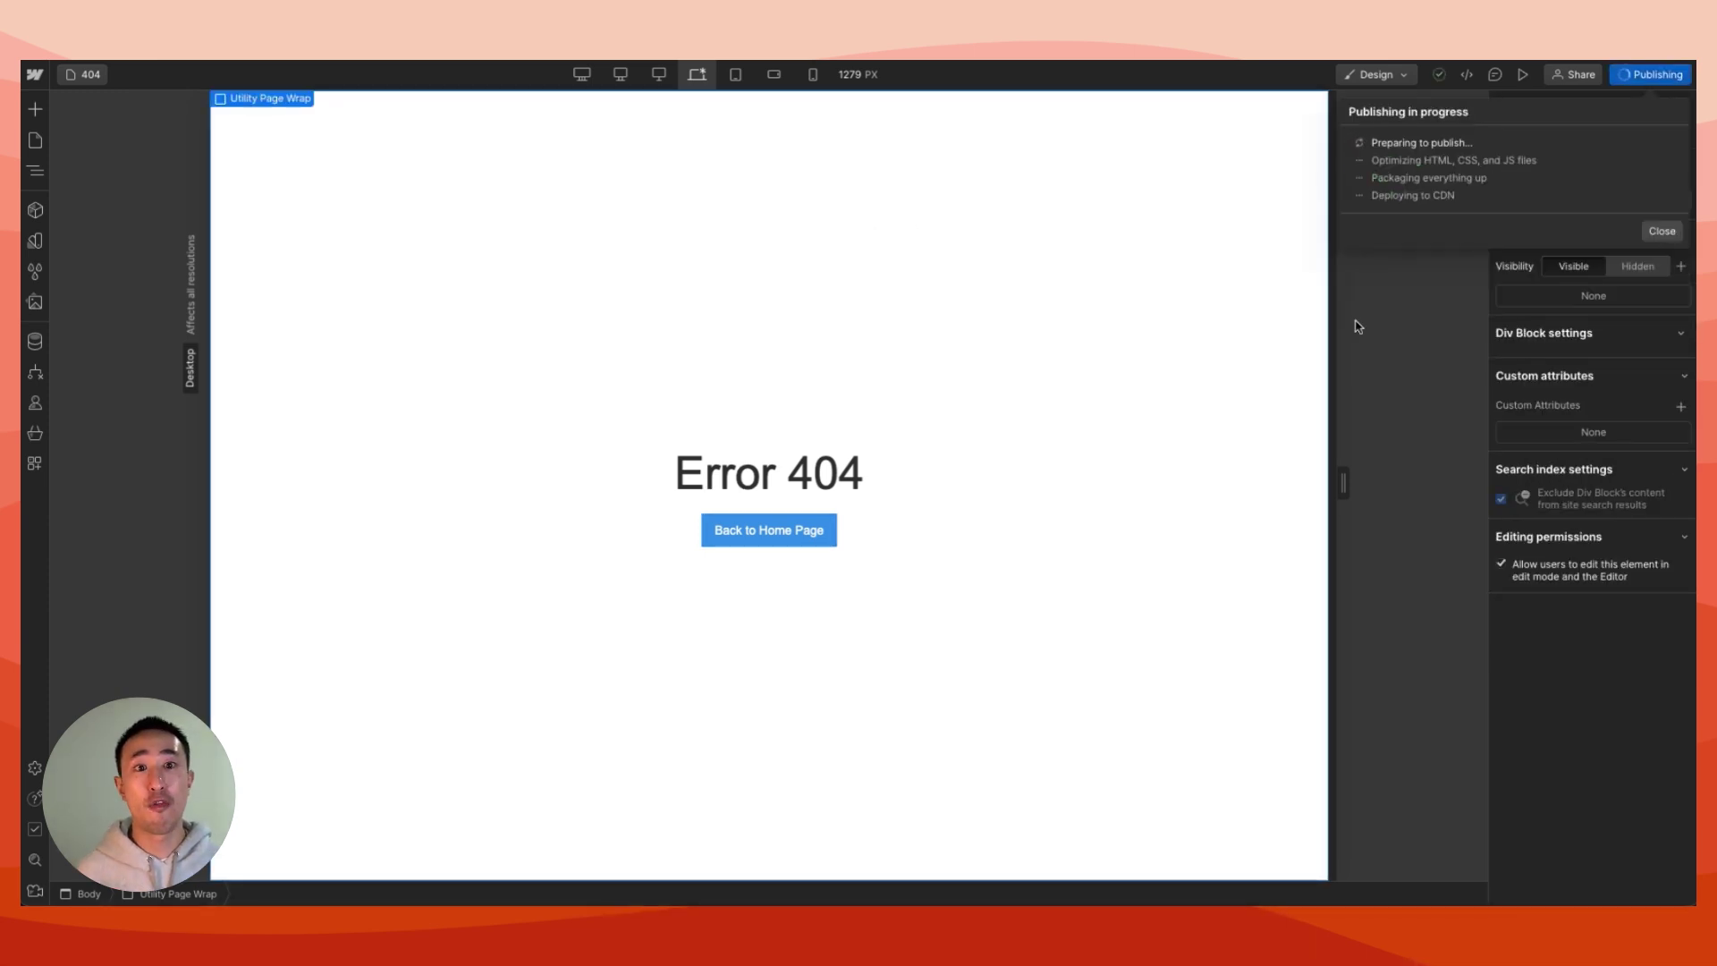